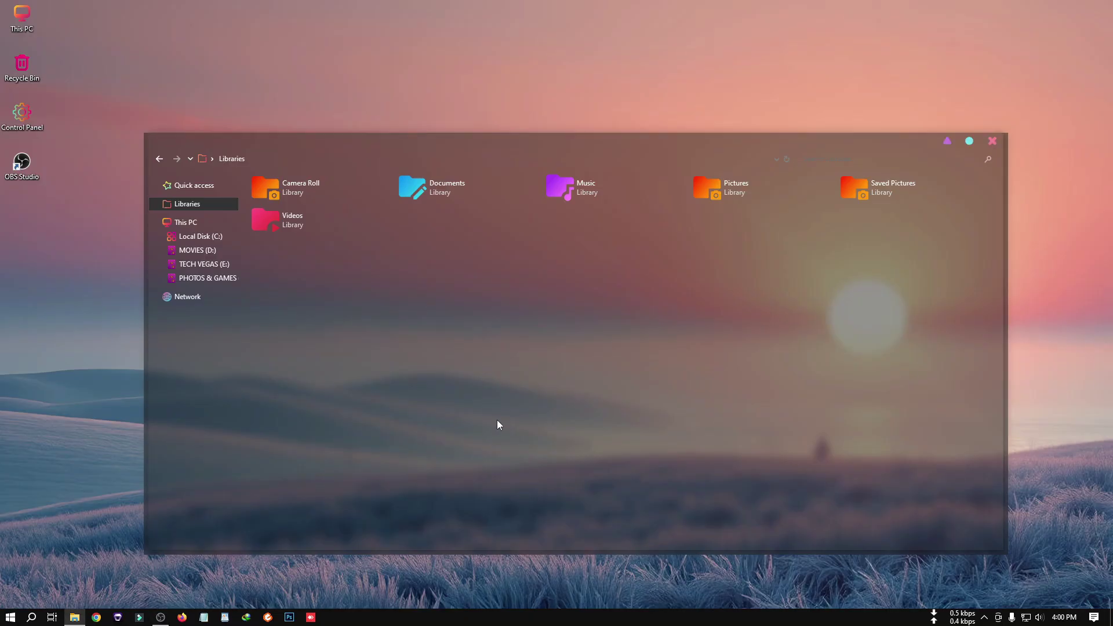
# Look over the themed This PC, Local Disk (C:) and Libraries views in both maximized and windowed File Explorer
pyautogui.doubleClick(503, 144)
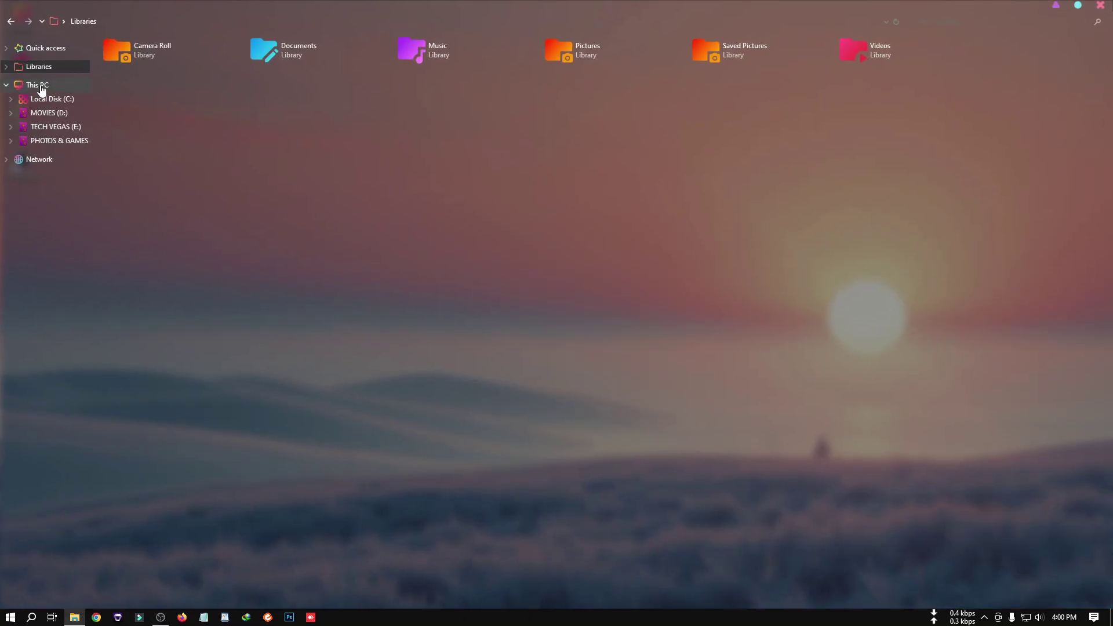
pyautogui.click(41, 84)
pyautogui.moveTo(204, 17); pyautogui.dragTo(373, 109)
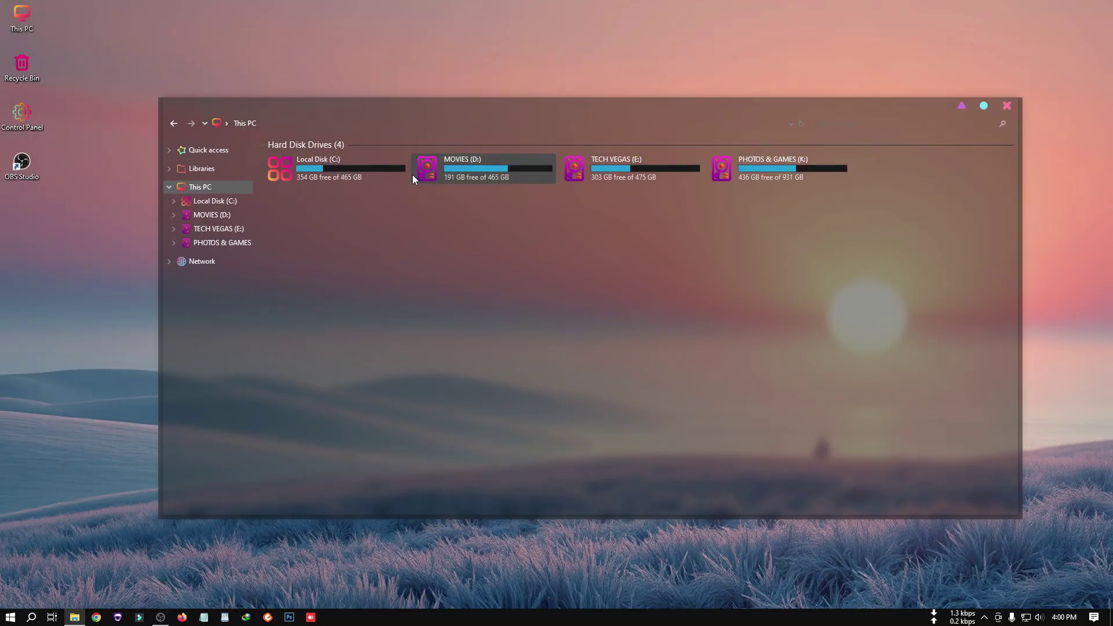
pyautogui.doubleClick(349, 166)
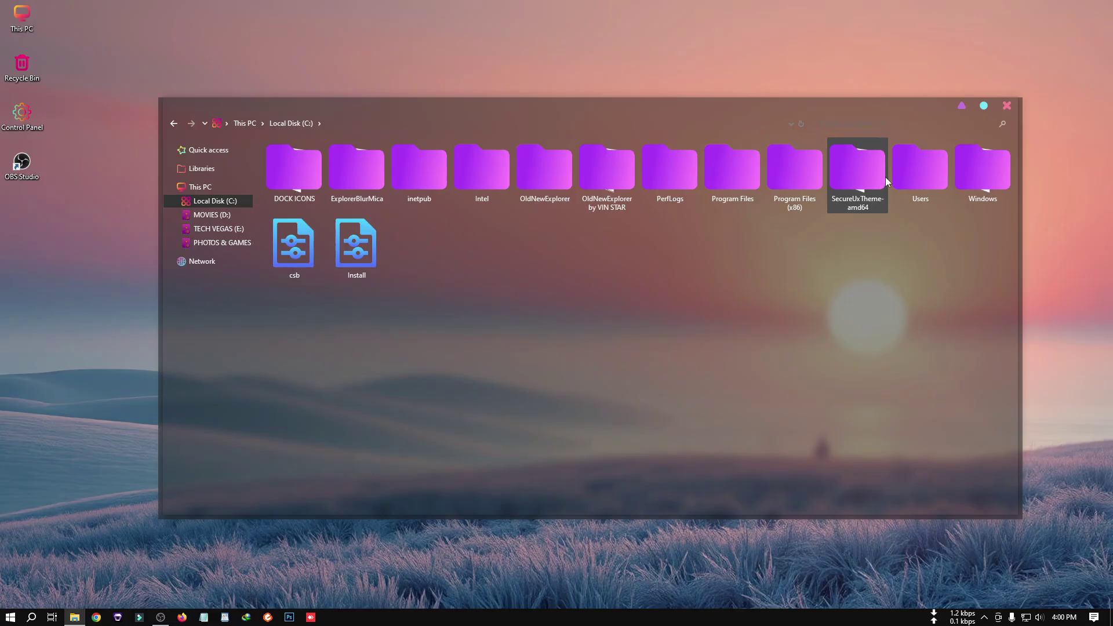
pyautogui.click(204, 169)
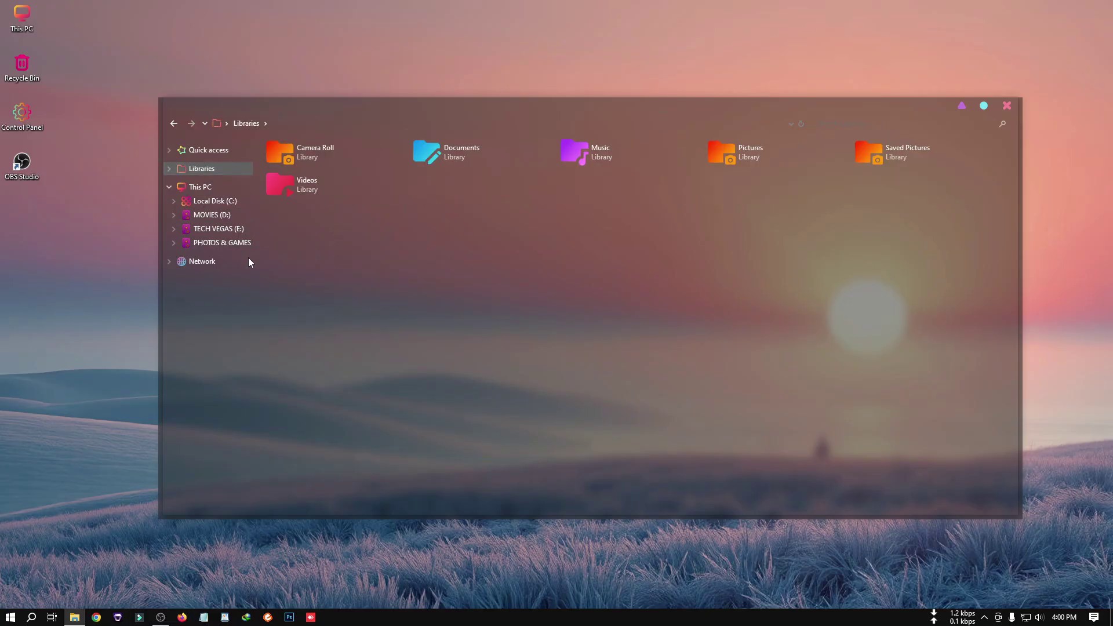
pyautogui.doubleClick(505, 108)
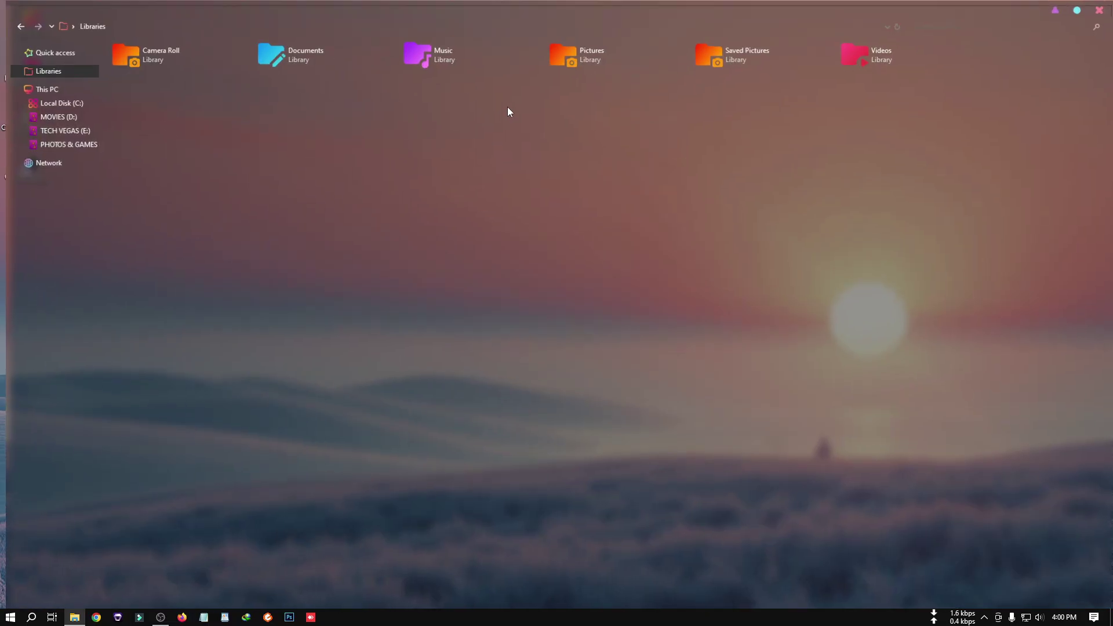
pyautogui.doubleClick(436, 5)
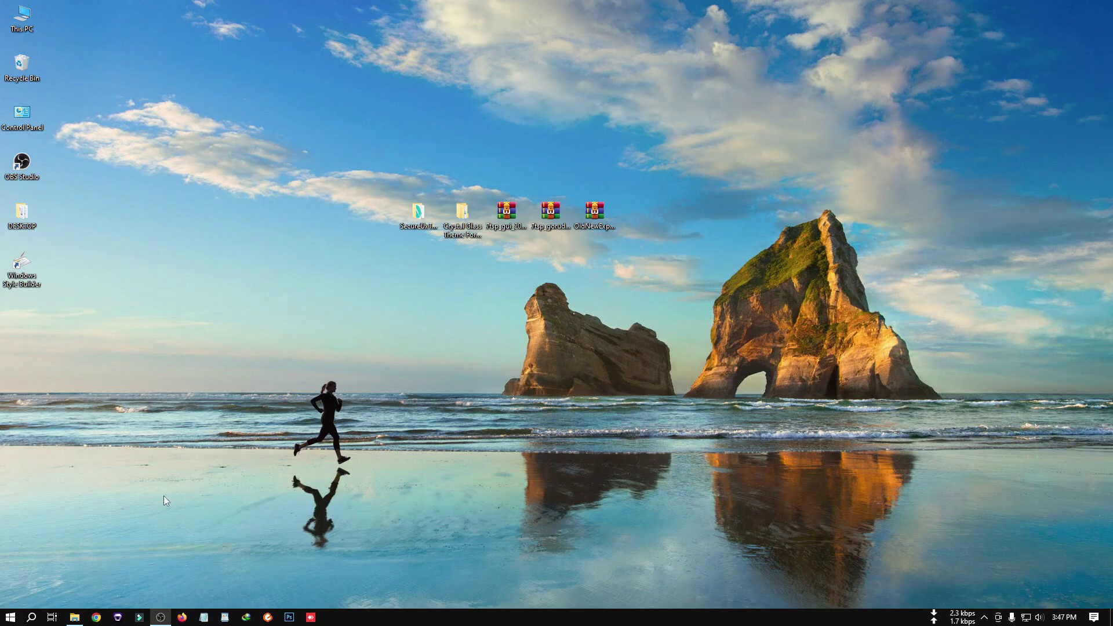
# Create a system restore point described as "Win 10" for Local Disk (C:) and close the system protection settings
pyautogui.click(32, 617)
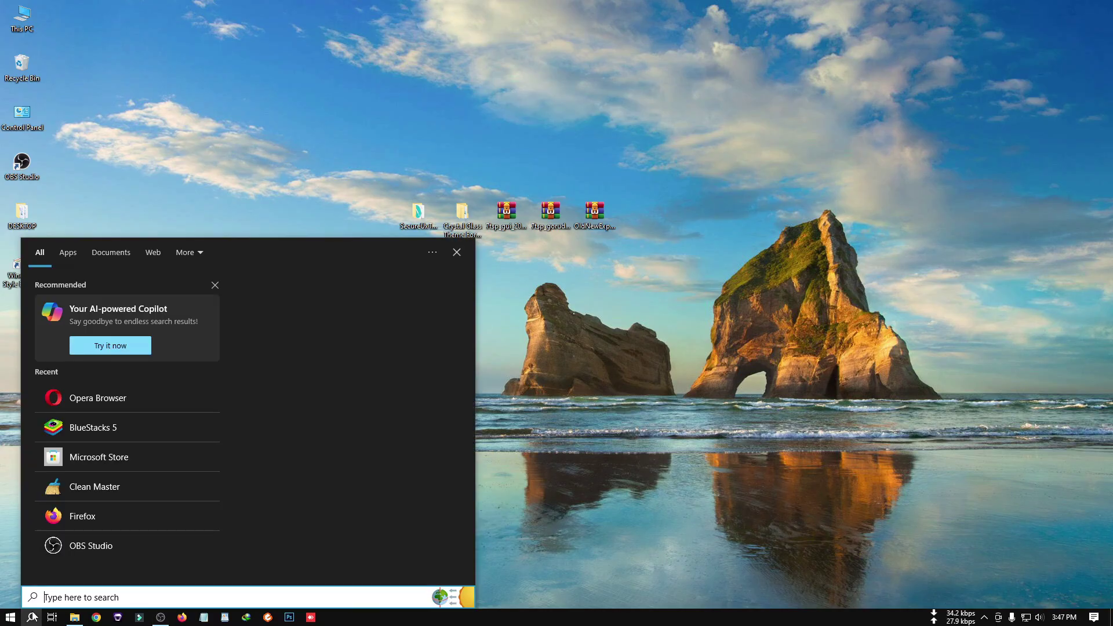
pyautogui.write('create')
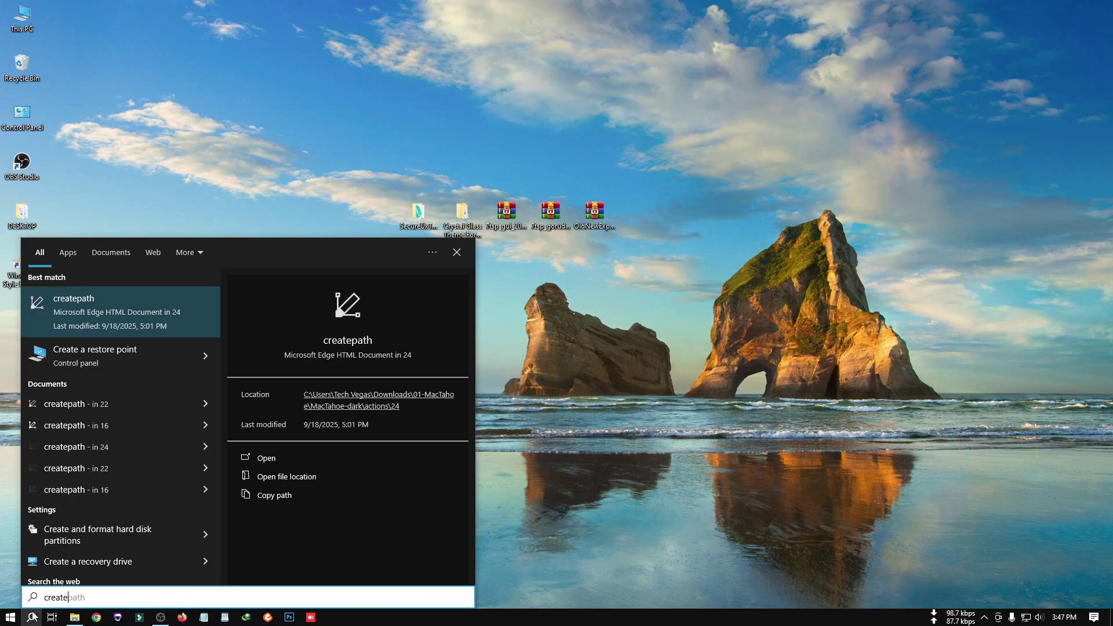
pyautogui.click(102, 364)
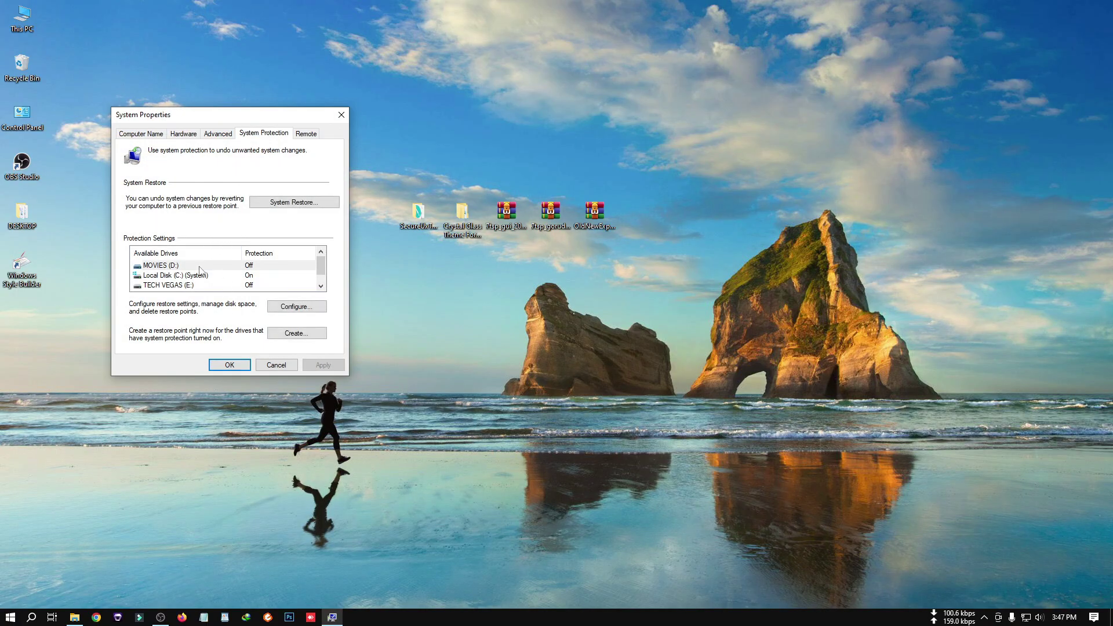
pyautogui.click(185, 276)
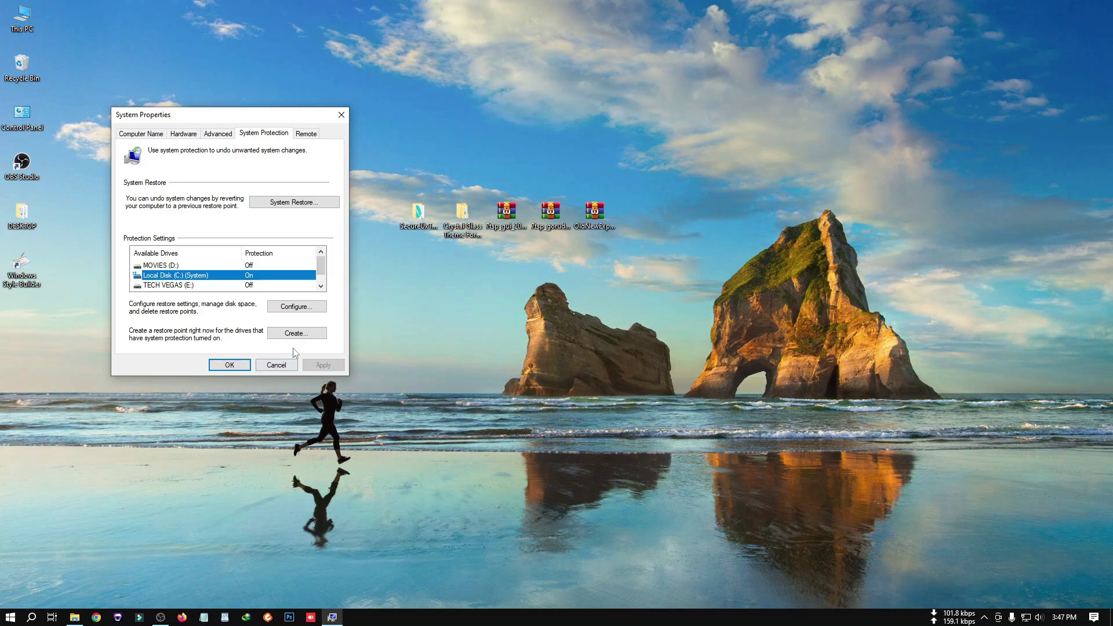
pyautogui.click(296, 332)
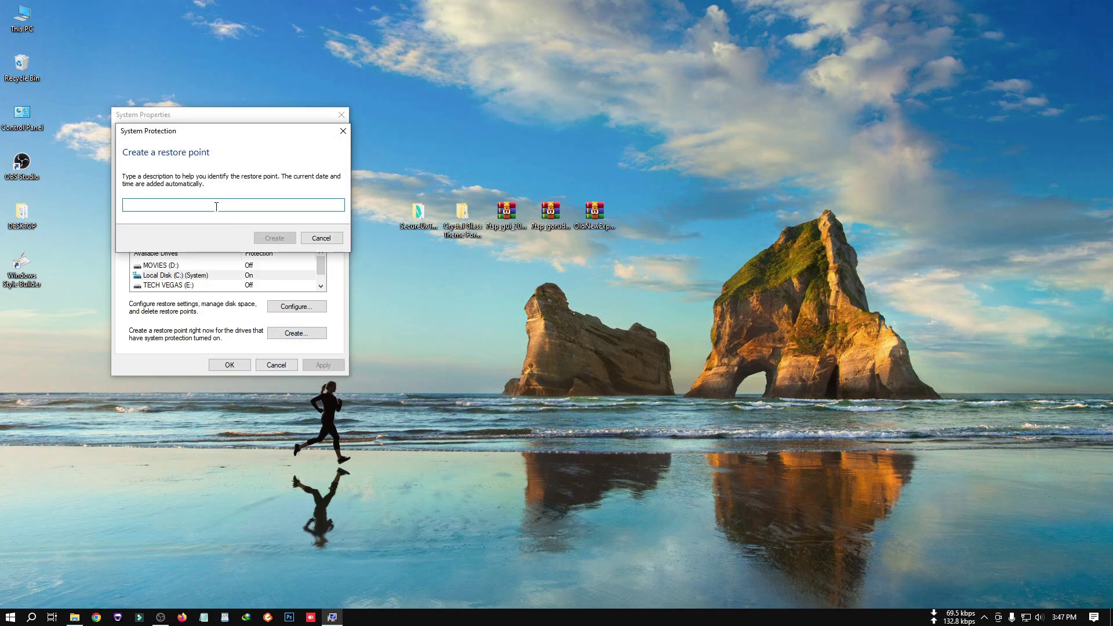
pyautogui.write('Win 10')
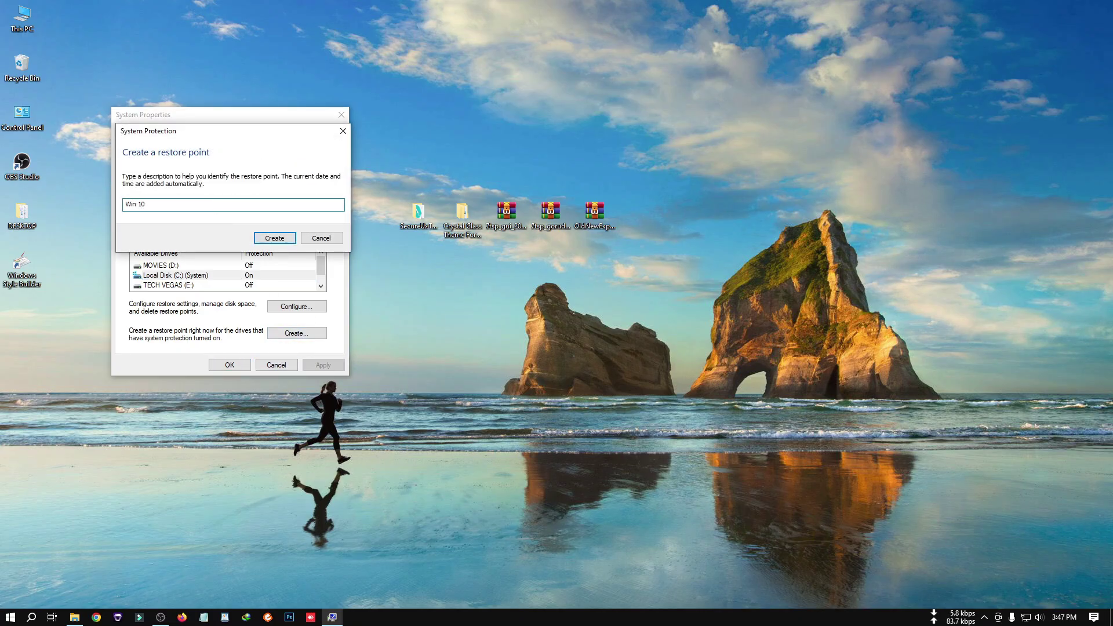
pyautogui.click(276, 239)
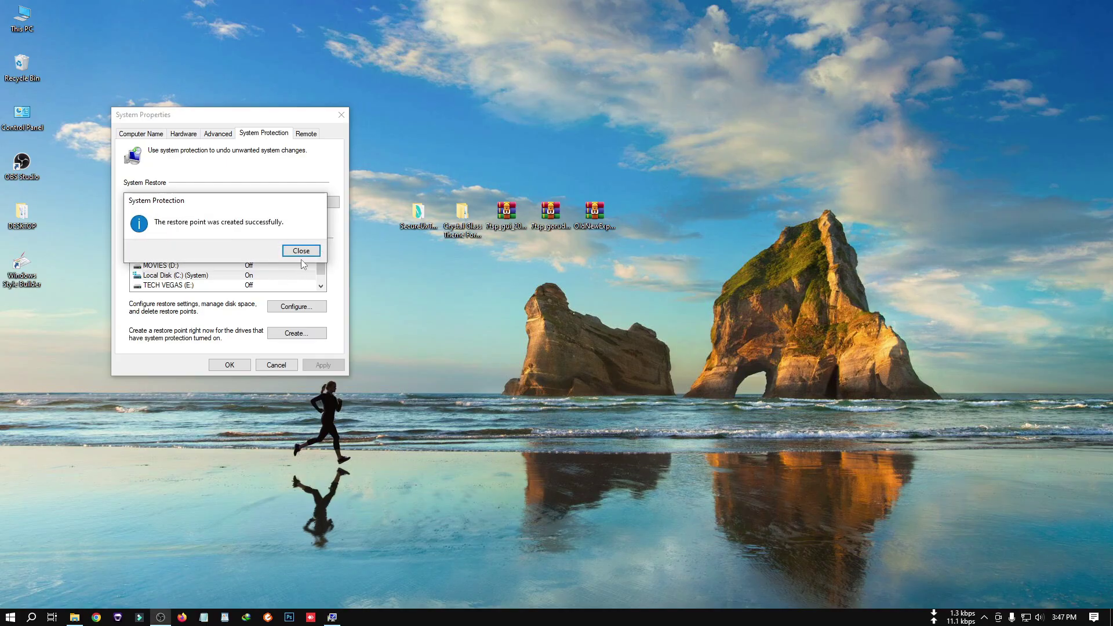
pyautogui.click(300, 249)
pyautogui.click(230, 366)
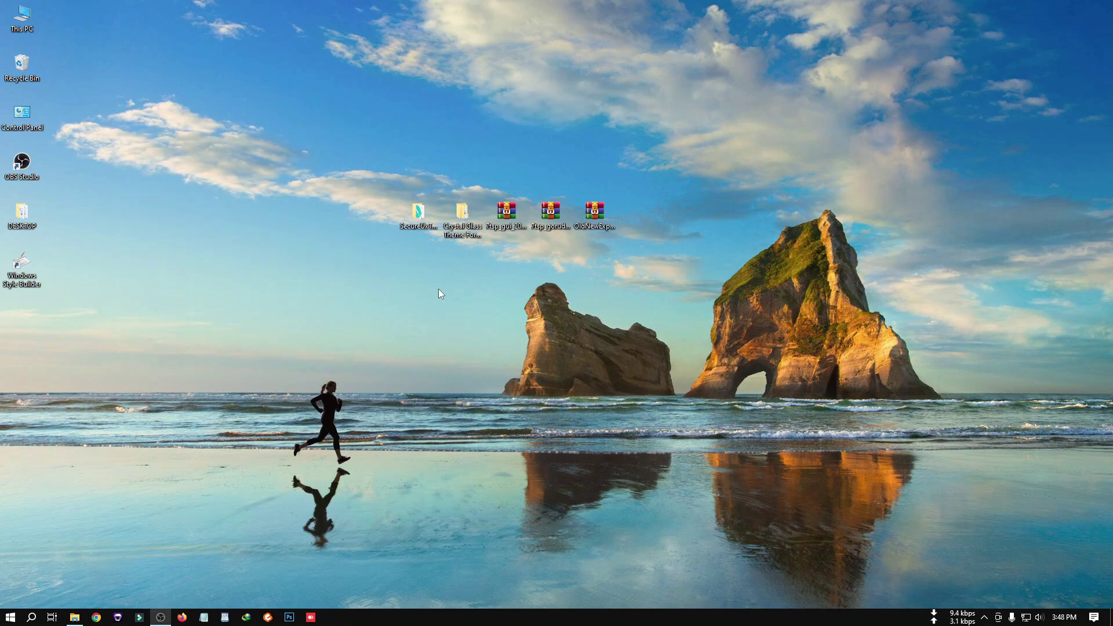
# Copy the SecureUxTheme-amd64 folder from the desktop to Local Disk (C:), replacing the files already in the destination
pyautogui.rightClick(419, 211)
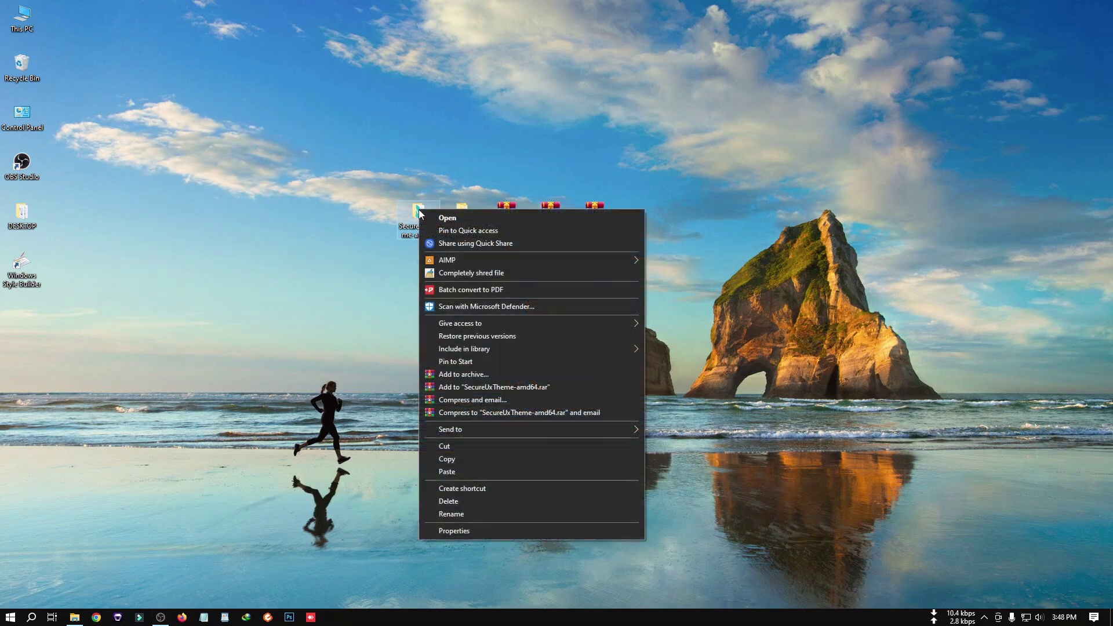
pyautogui.click(385, 297)
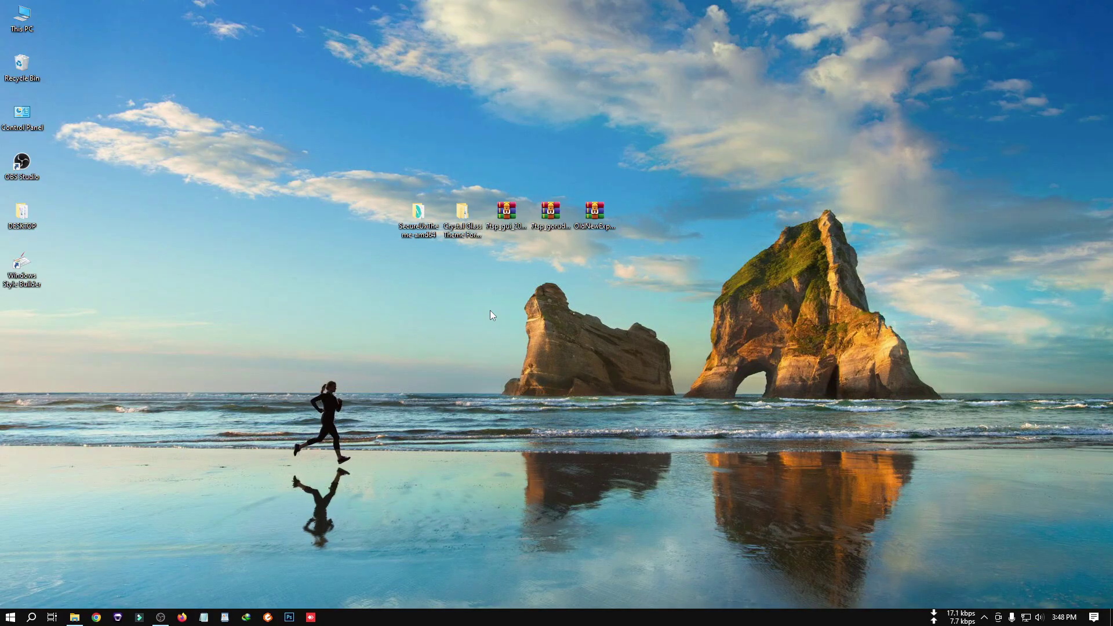
pyautogui.rightClick(416, 216)
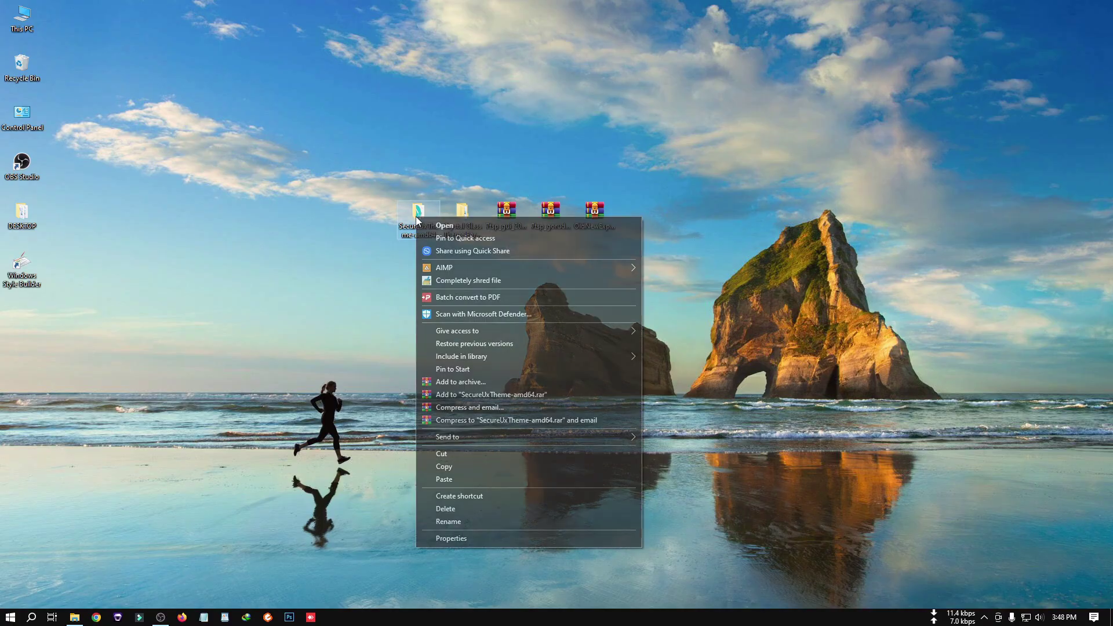
pyautogui.click(450, 467)
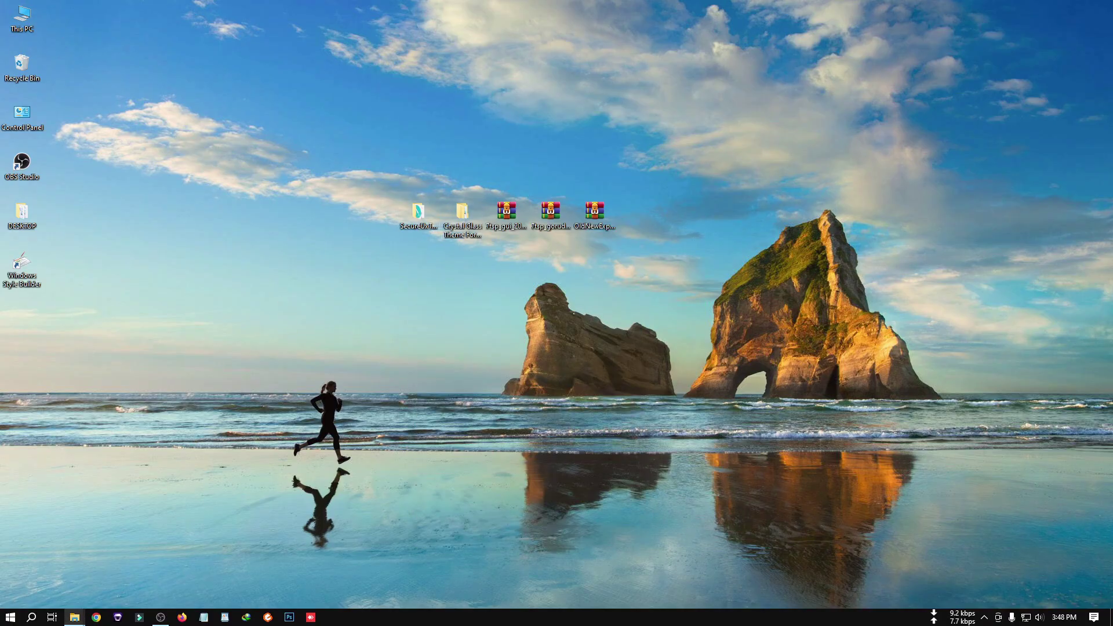
pyautogui.press('super+e')
pyautogui.doubleClick(373, 293)
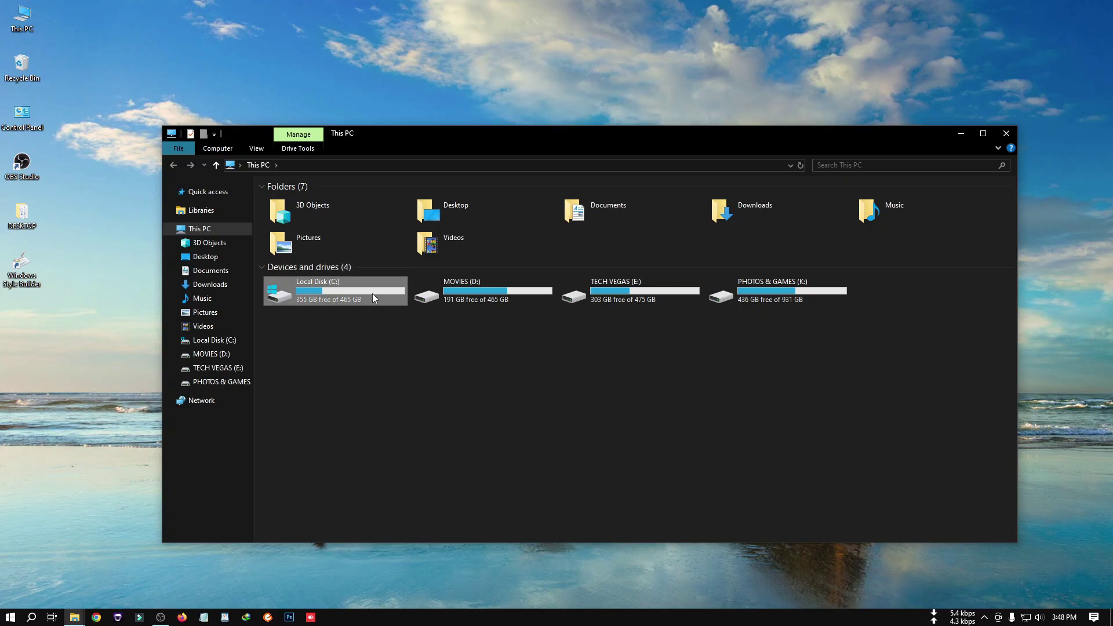
pyautogui.rightClick(598, 400)
pyautogui.click(610, 463)
pyautogui.click(478, 225)
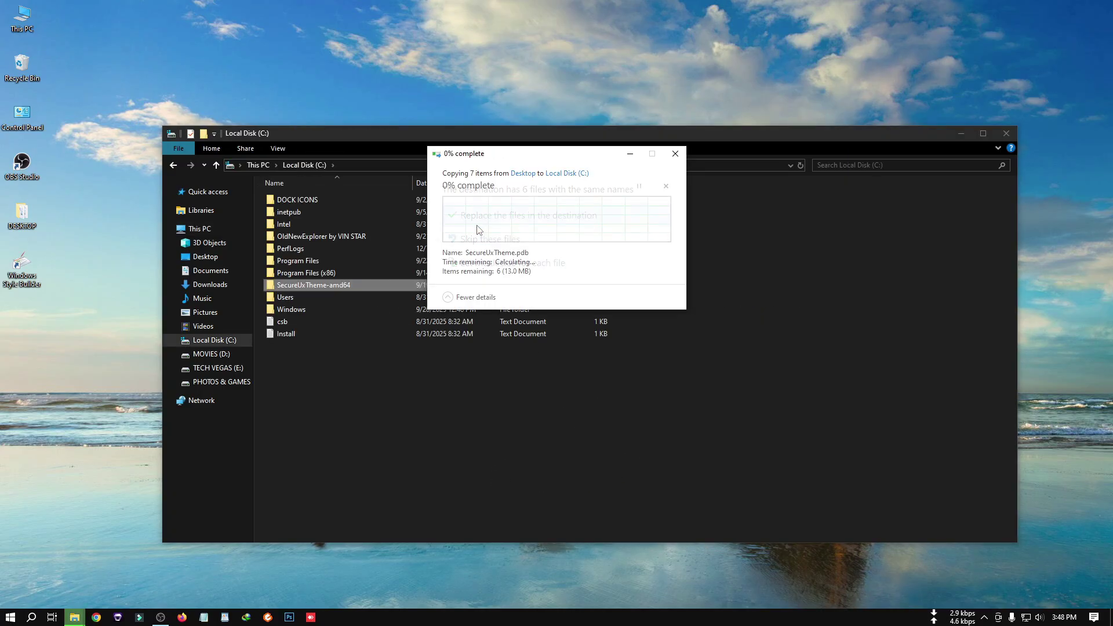
# Run ThemeTool as administrator from the SecureUxTheme-amd64 folder on Local Disk (C:) and accept its warranty disclaimer
pyautogui.doubleClick(316, 285)
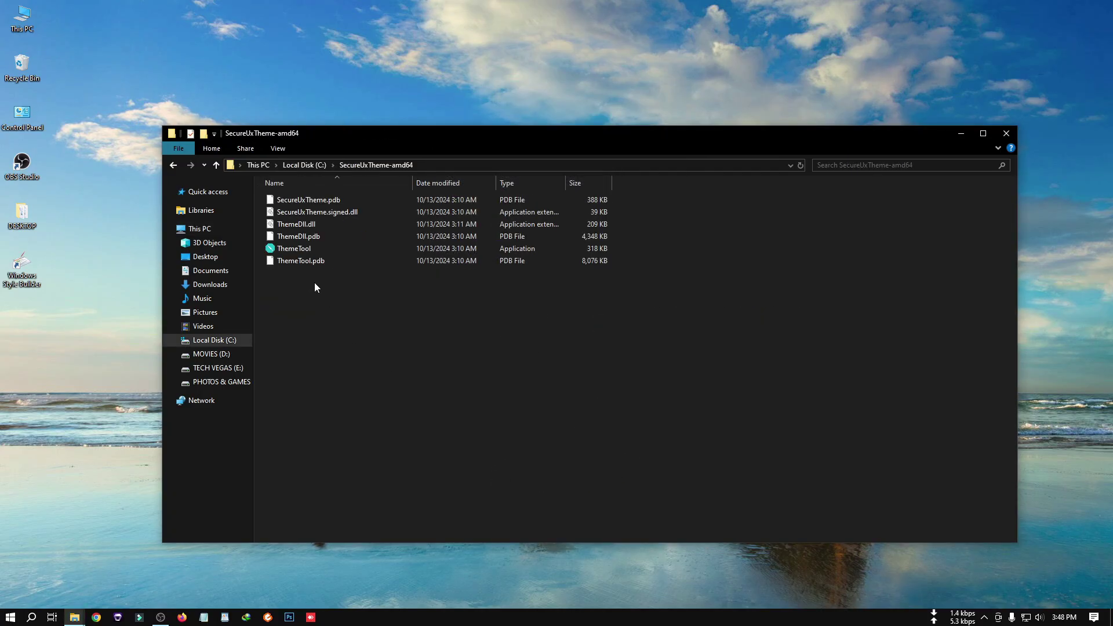
pyautogui.click(290, 251)
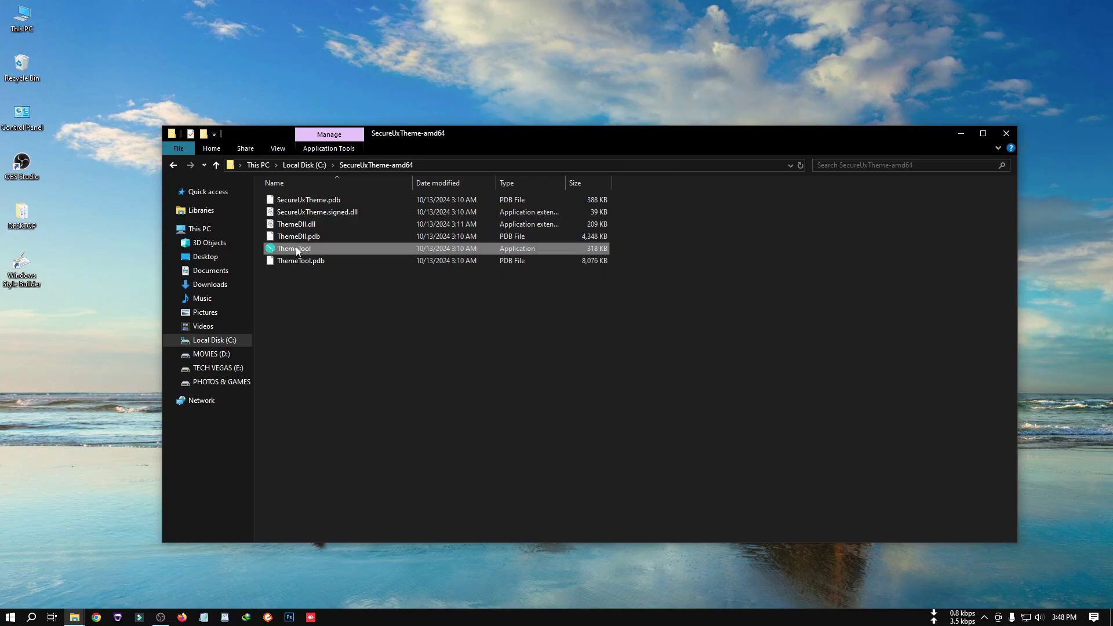
pyautogui.rightClick(297, 249)
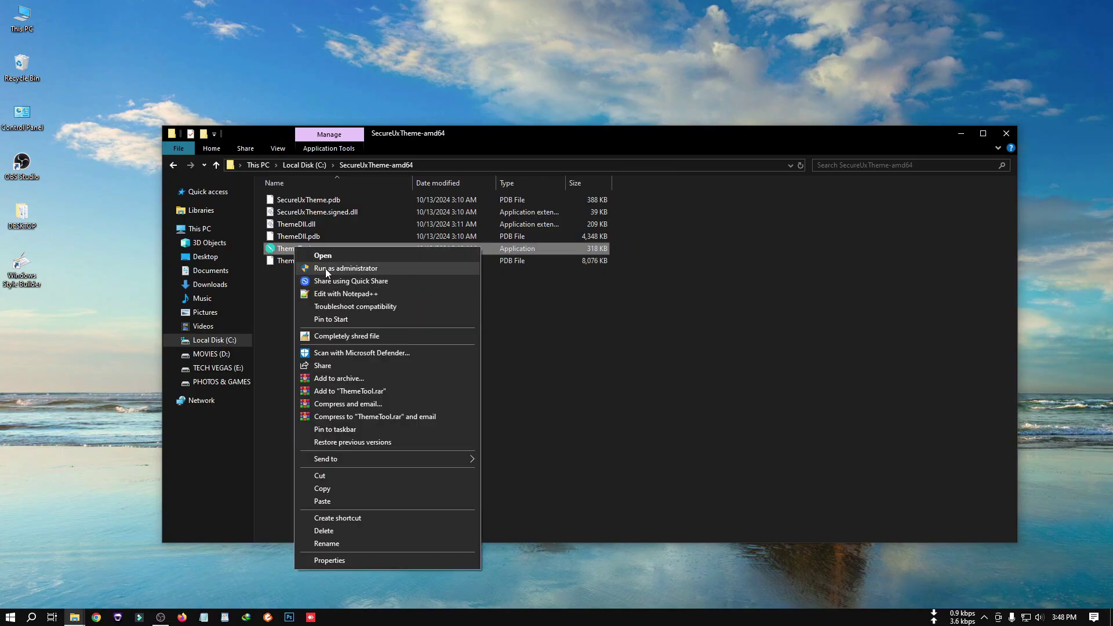
pyautogui.click(326, 268)
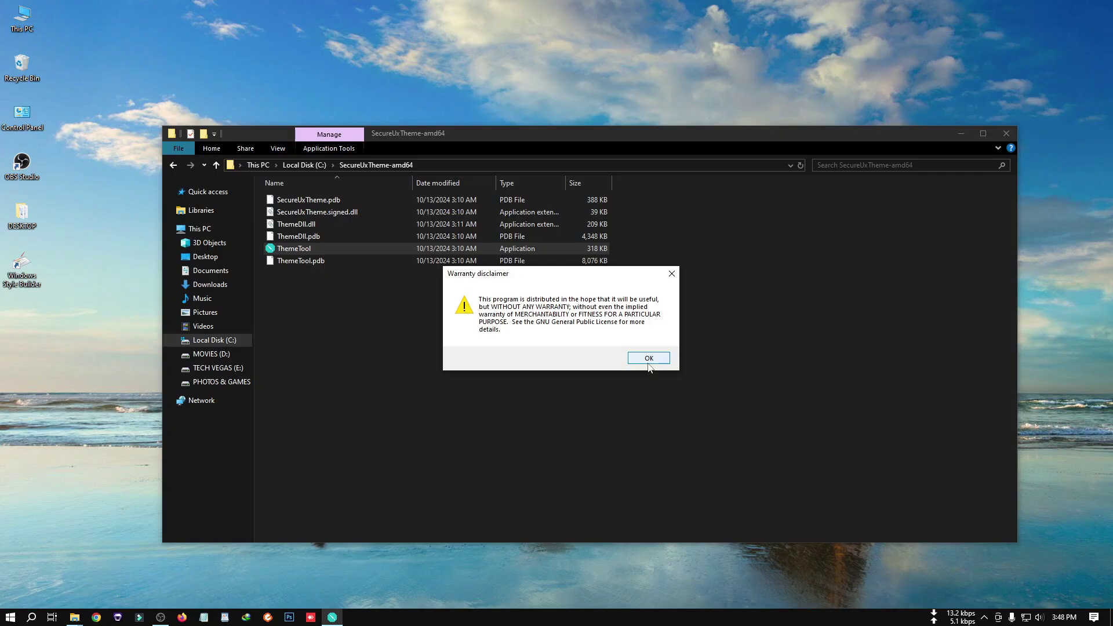
pyautogui.click(648, 358)
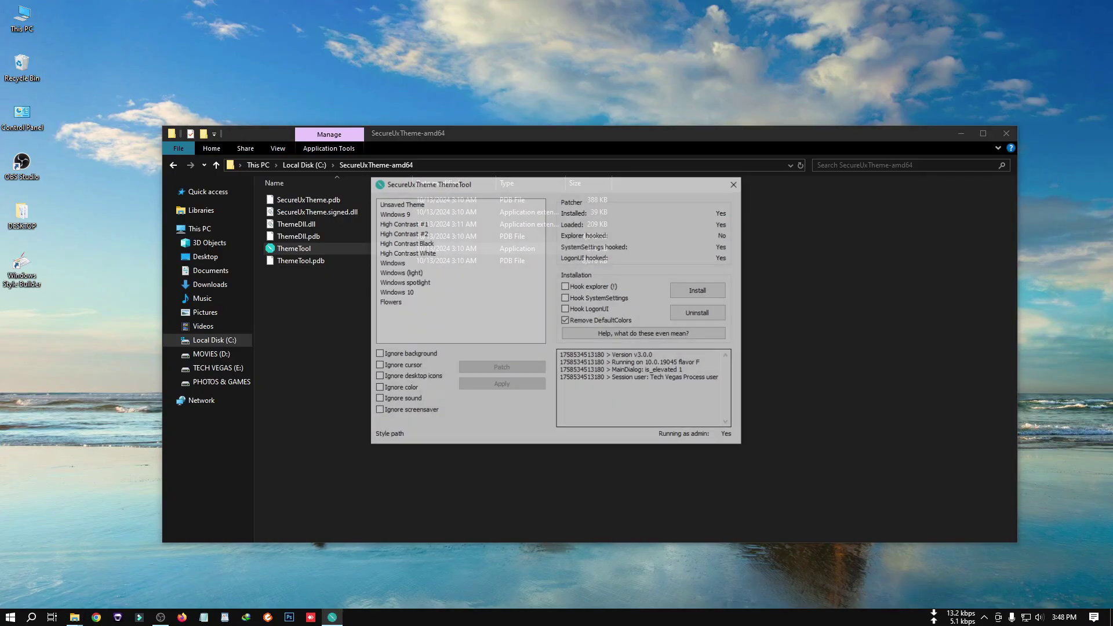
# Enable Hook SystemSettings and Hook LogonUI in the ThemeTool installation options, and close the tool and its folder window
pyautogui.click(566, 299)
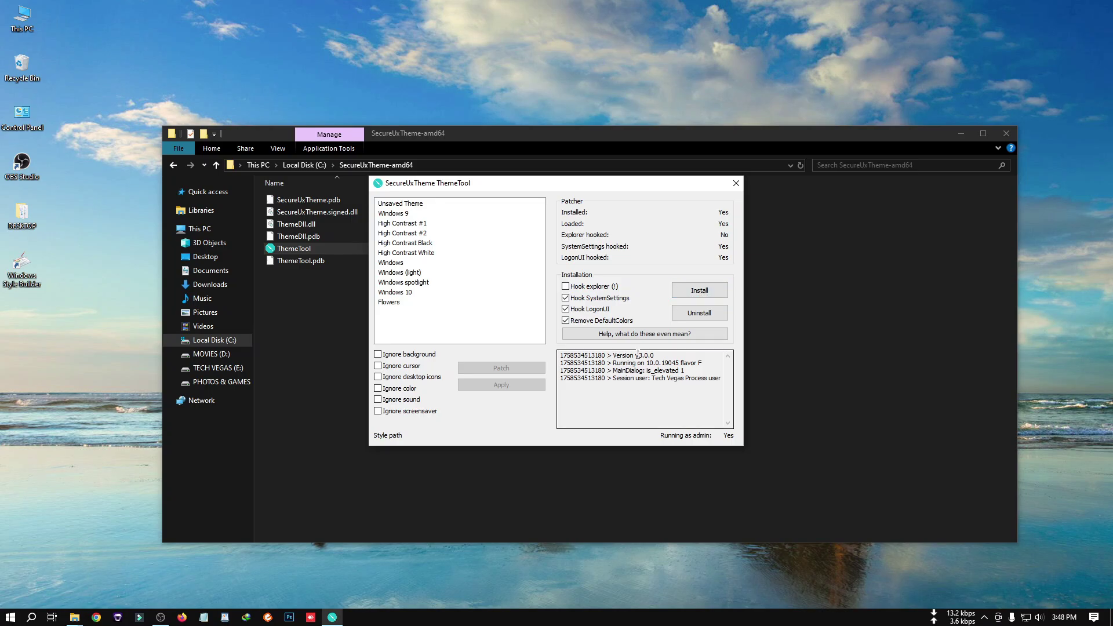
pyautogui.click(736, 183)
pyautogui.click(1010, 135)
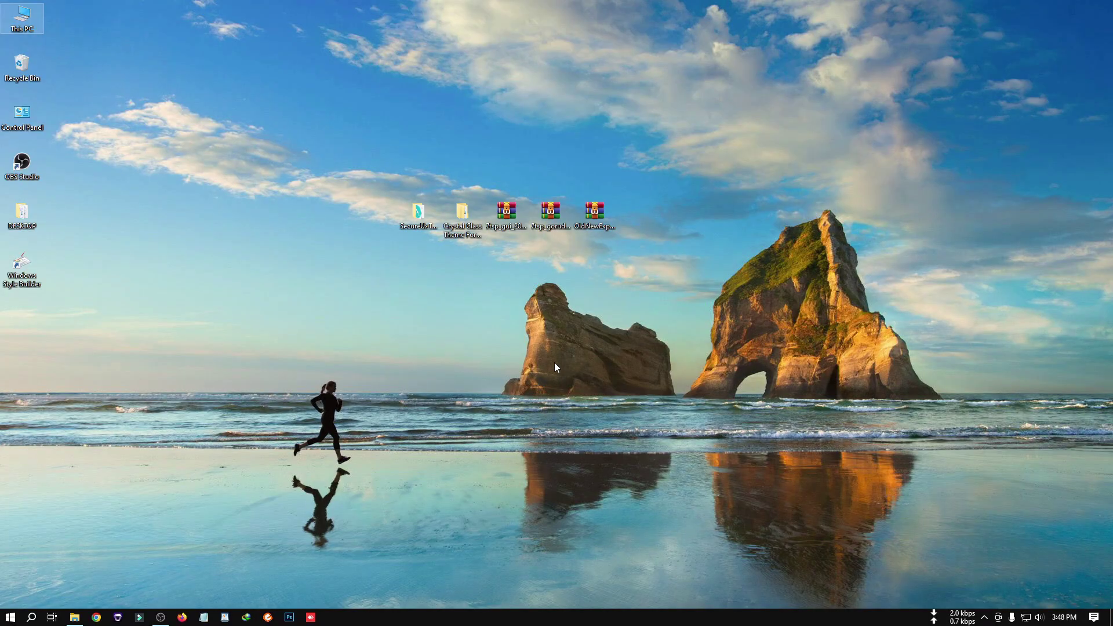
# Copy the Crystal Glass folder and the Crystal Glass Dark and Light theme files into C: > Windows > Resources > Themes with administrator permission
pyautogui.doubleClick(464, 219)
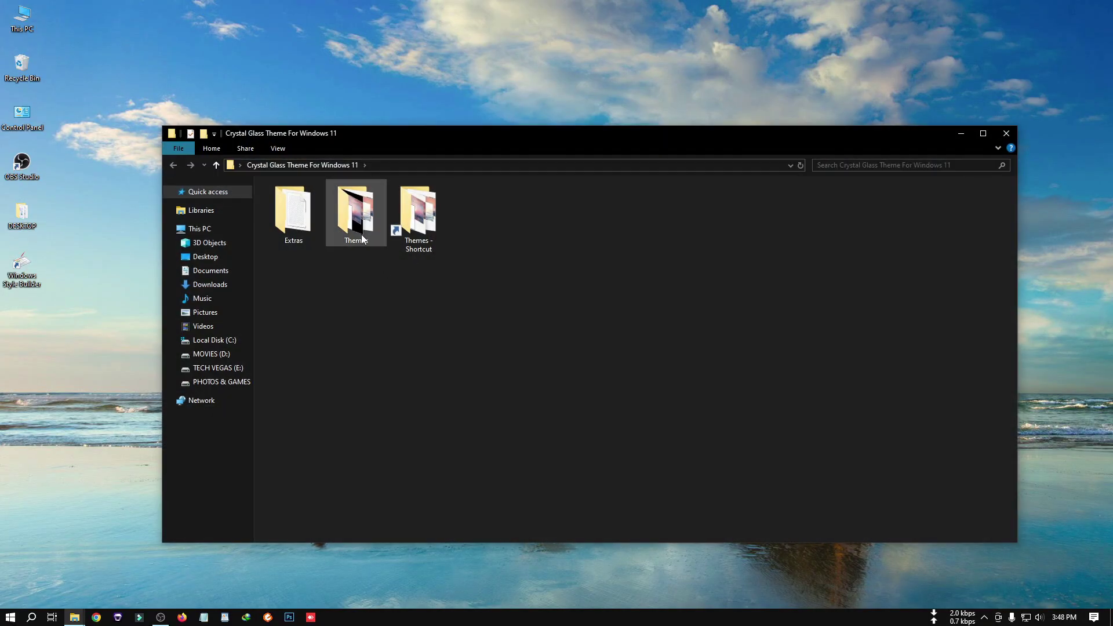
pyautogui.doubleClick(356, 212)
pyautogui.moveTo(298, 254); pyautogui.dragTo(319, 198)
pyautogui.rightClick(319, 198)
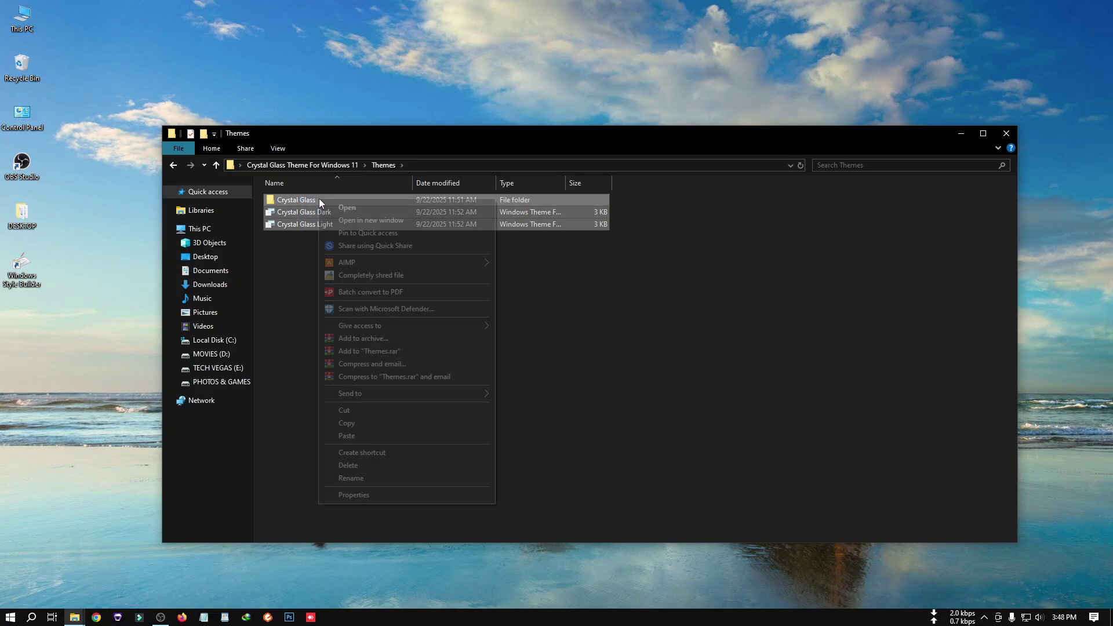
pyautogui.click(361, 425)
pyautogui.hotkey('alt', 'Up')
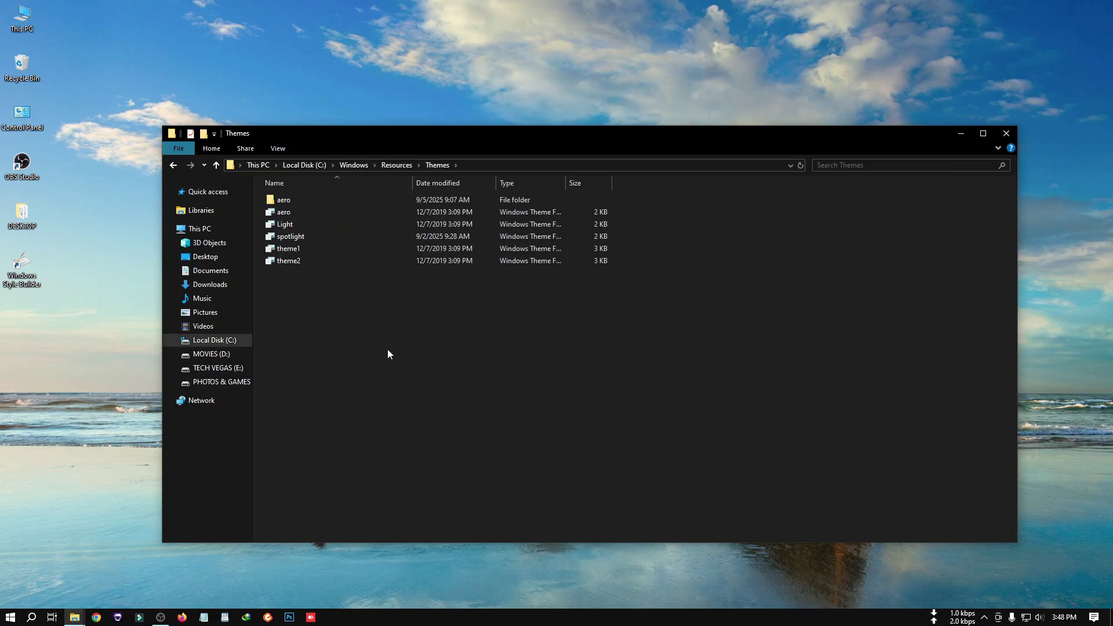
pyautogui.rightClick(447, 321)
pyautogui.click(476, 396)
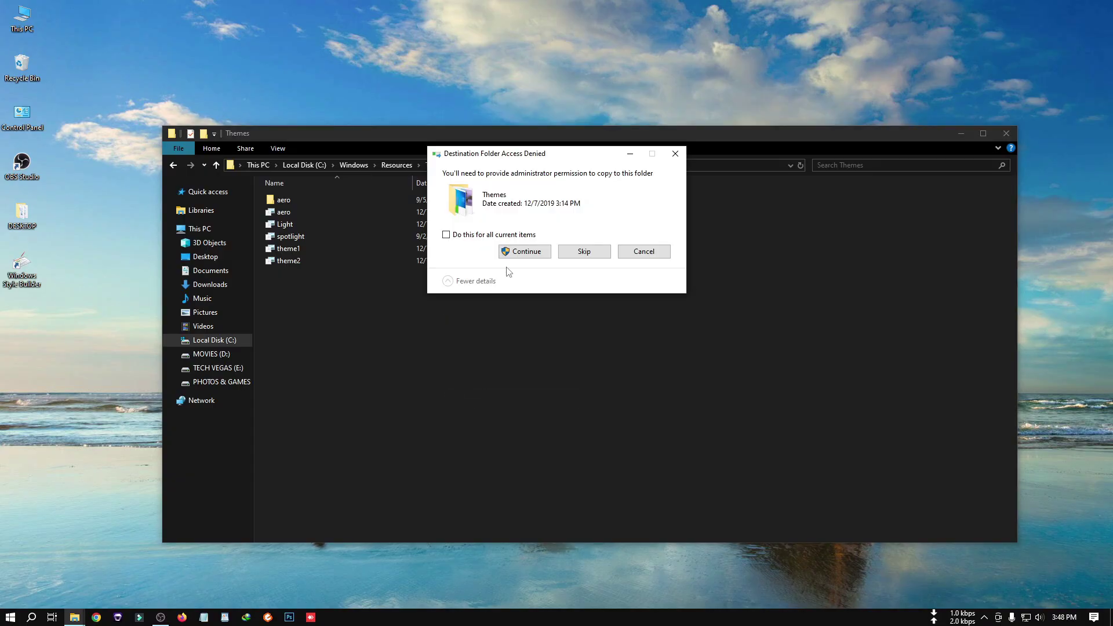
pyautogui.click(524, 252)
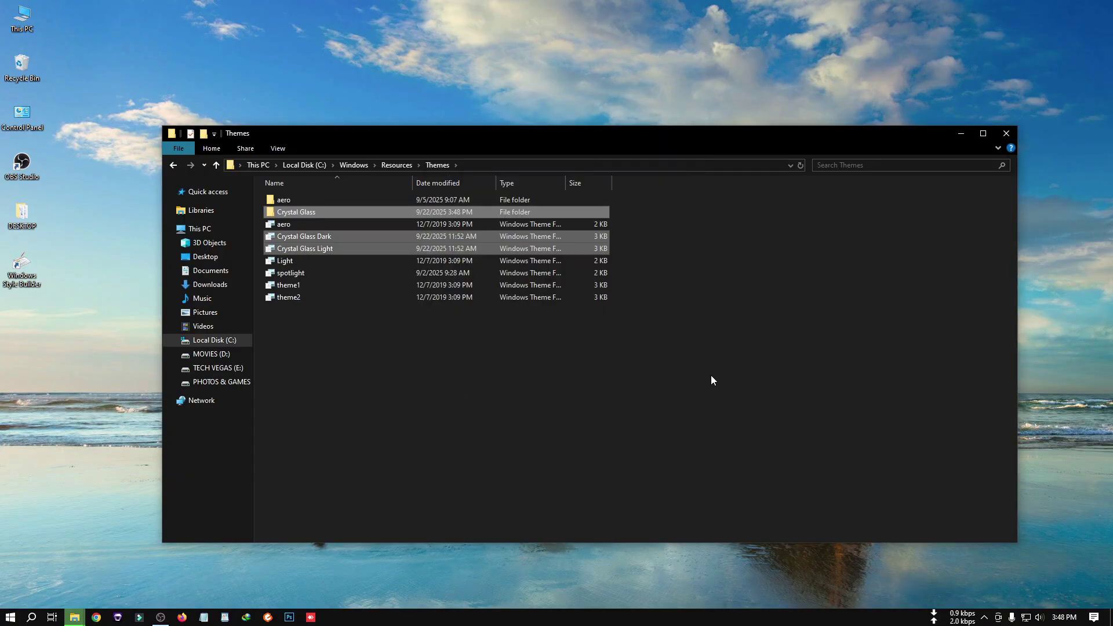
pyautogui.click(1007, 134)
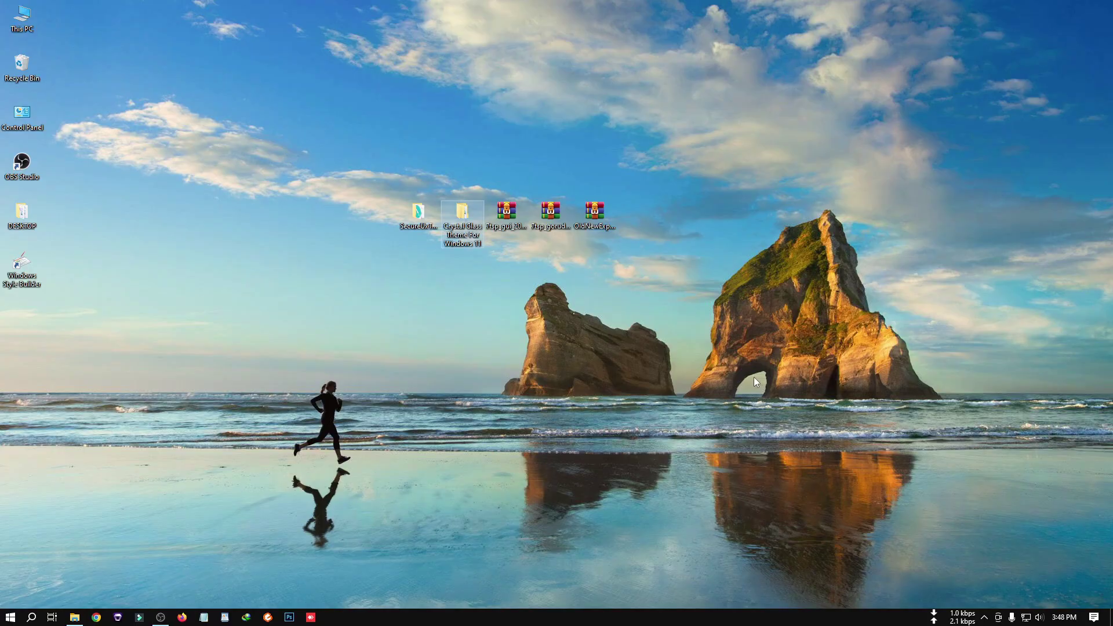
# Run ThemeTool as administrator from the SecureUxTheme-amd64 folder on Local Disk (C:), accepting its startup disclaimer
pyautogui.doubleClick(22, 17)
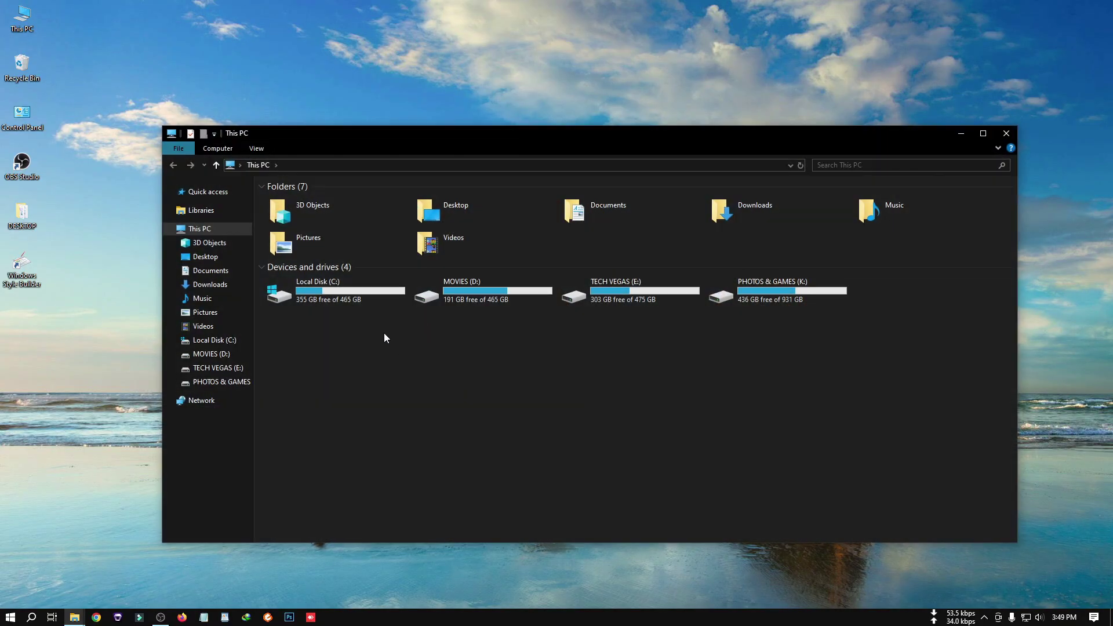
pyautogui.doubleClick(342, 295)
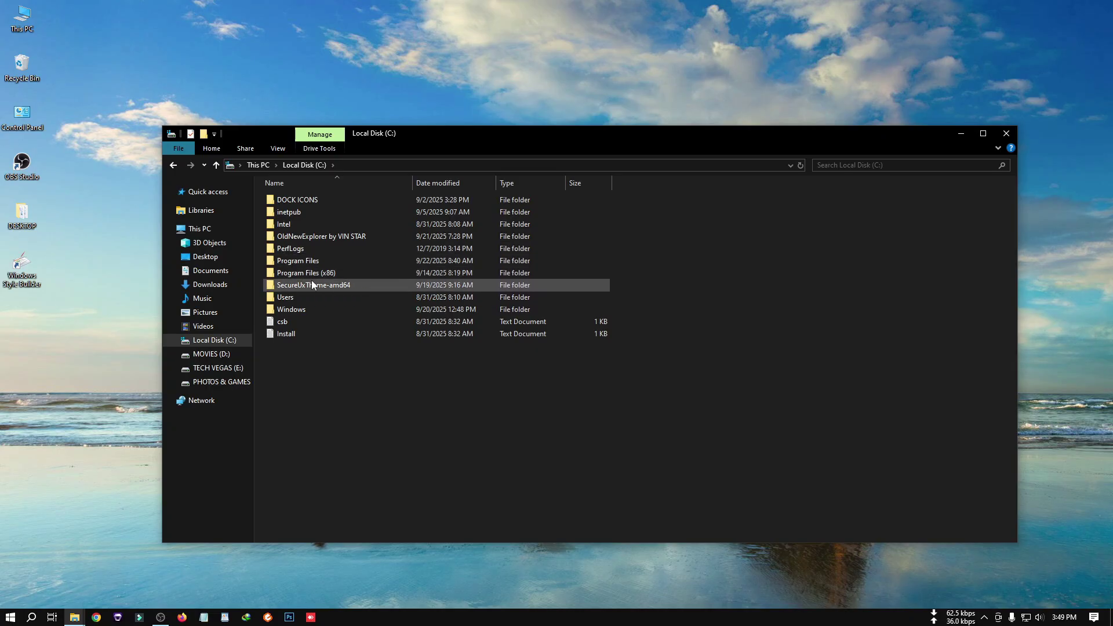
pyautogui.doubleClick(306, 284)
pyautogui.rightClick(292, 255)
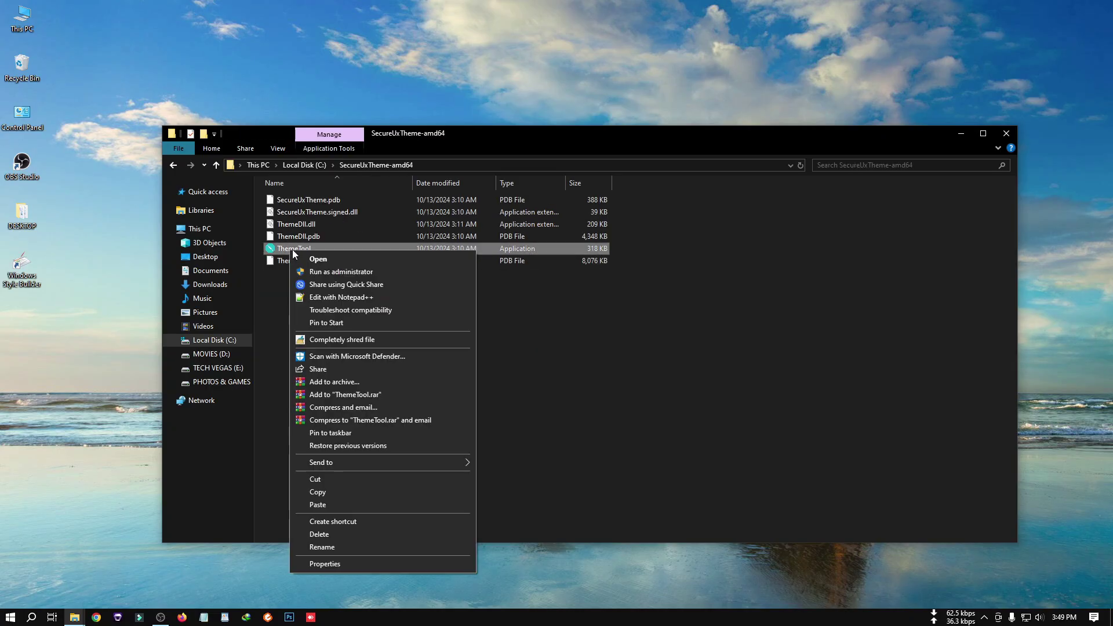
pyautogui.click(333, 273)
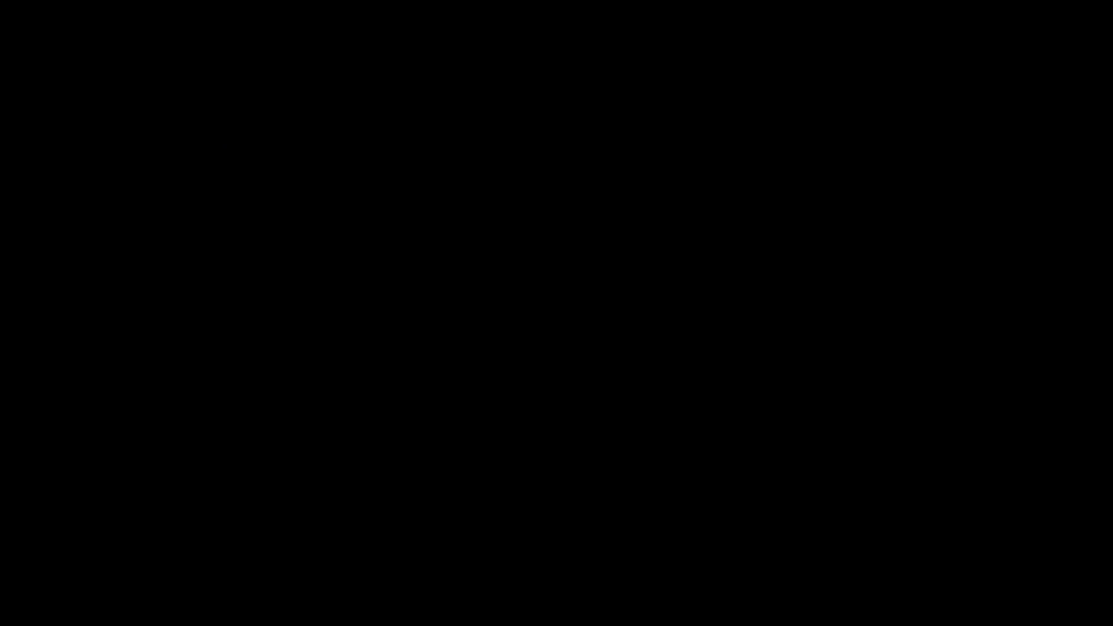
pyautogui.click(507, 351)
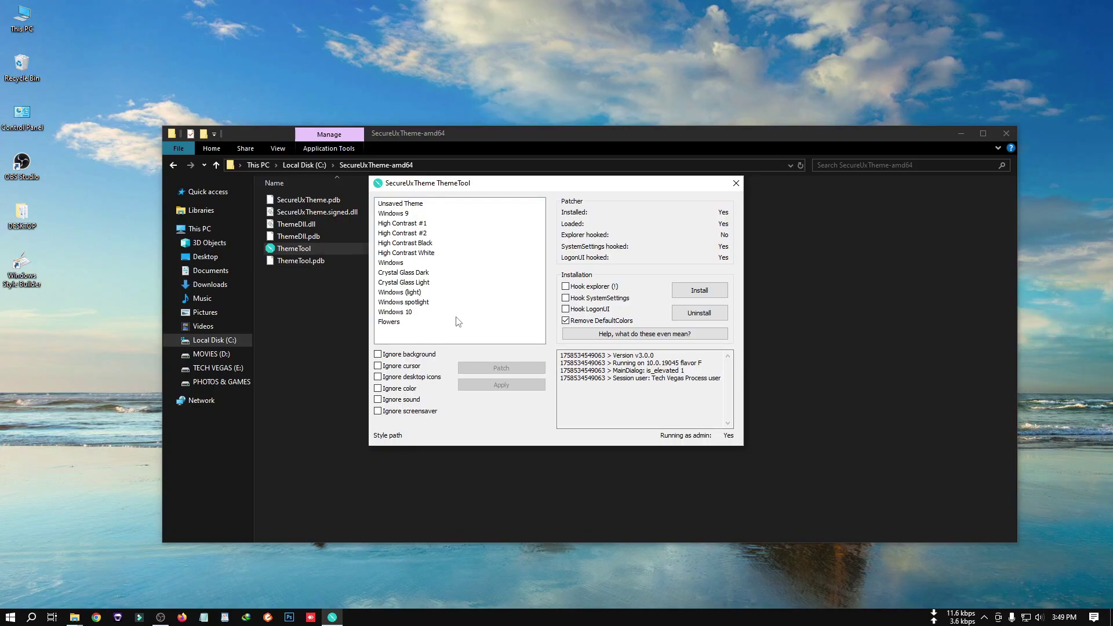
# Patch and apply the Crystal Glass Dark theme in ThemeTool, and close the tool and its folder window
pyautogui.click(404, 284)
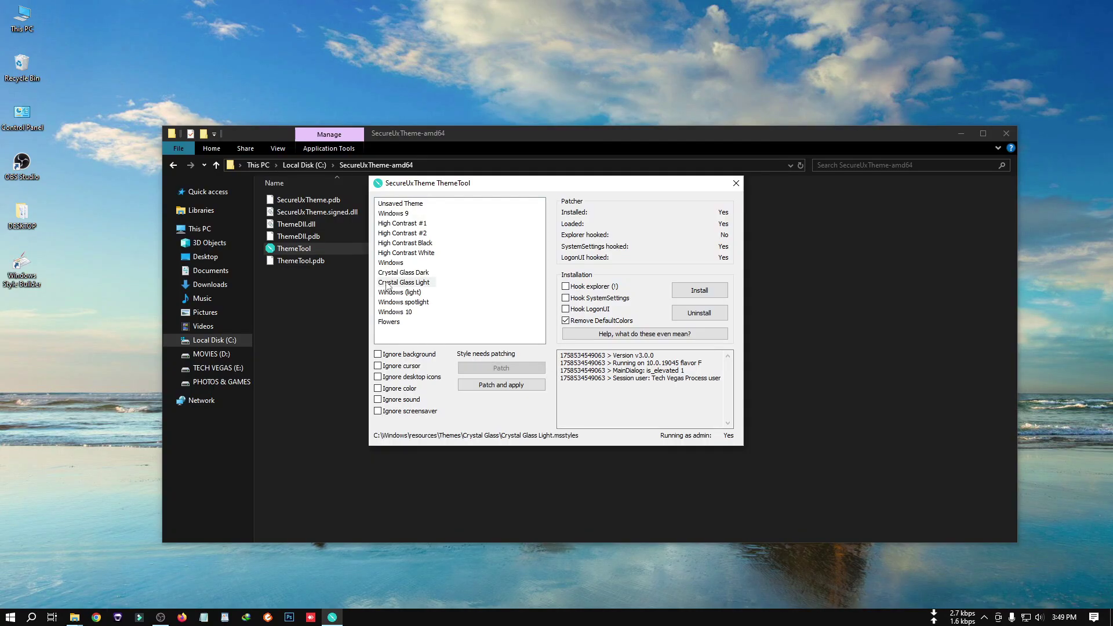
pyautogui.click(419, 272)
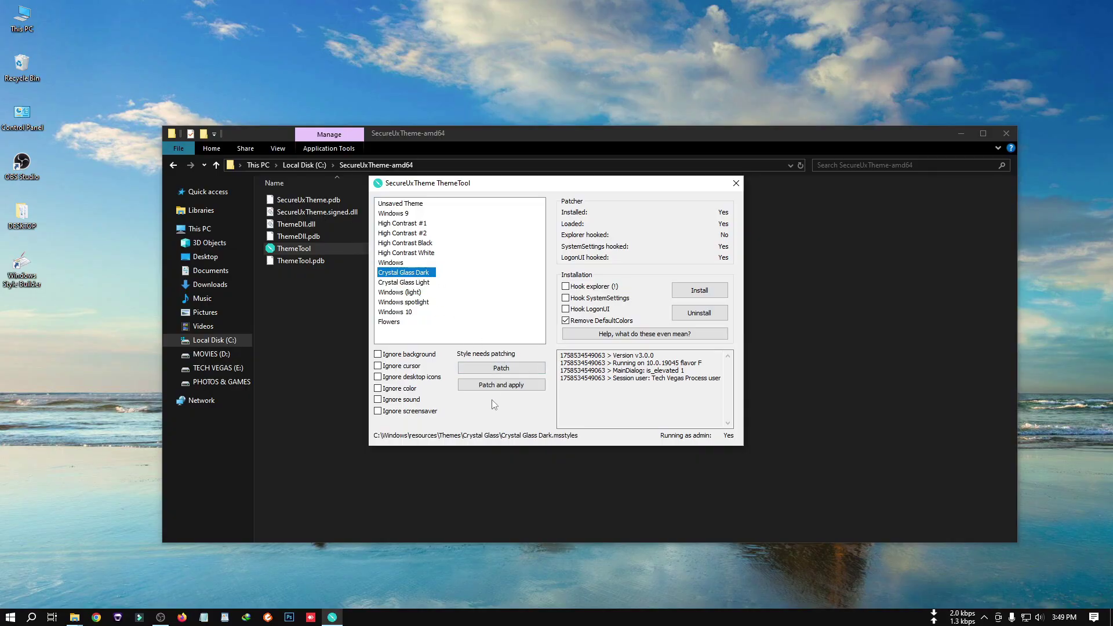
pyautogui.click(514, 385)
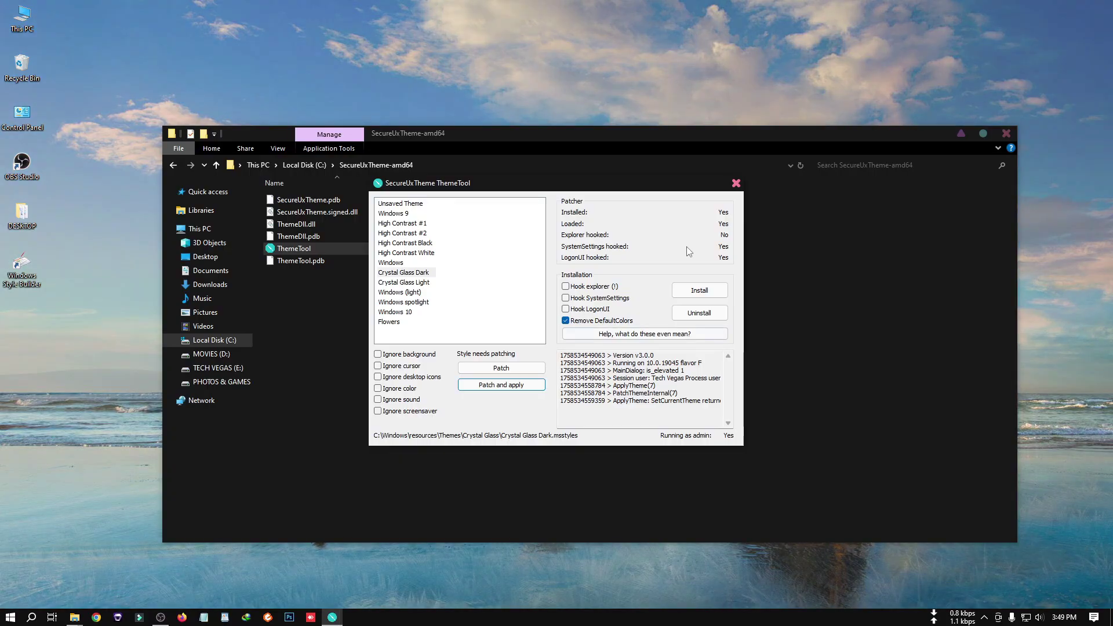
pyautogui.click(735, 184)
pyautogui.moveTo(692, 135); pyautogui.dragTo(676, 113)
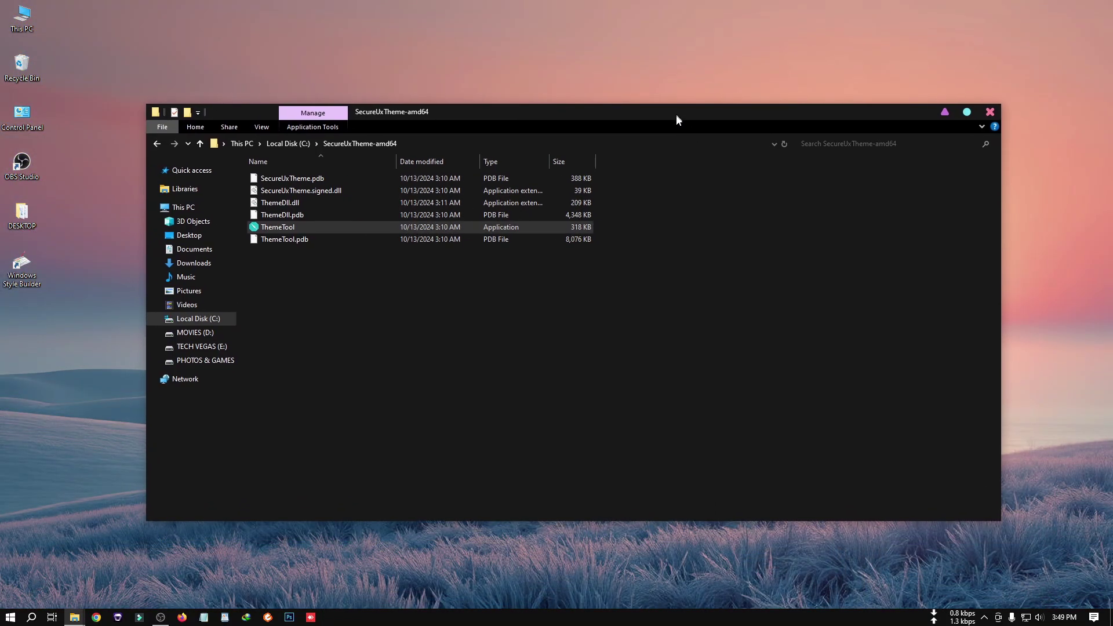
pyautogui.click(998, 111)
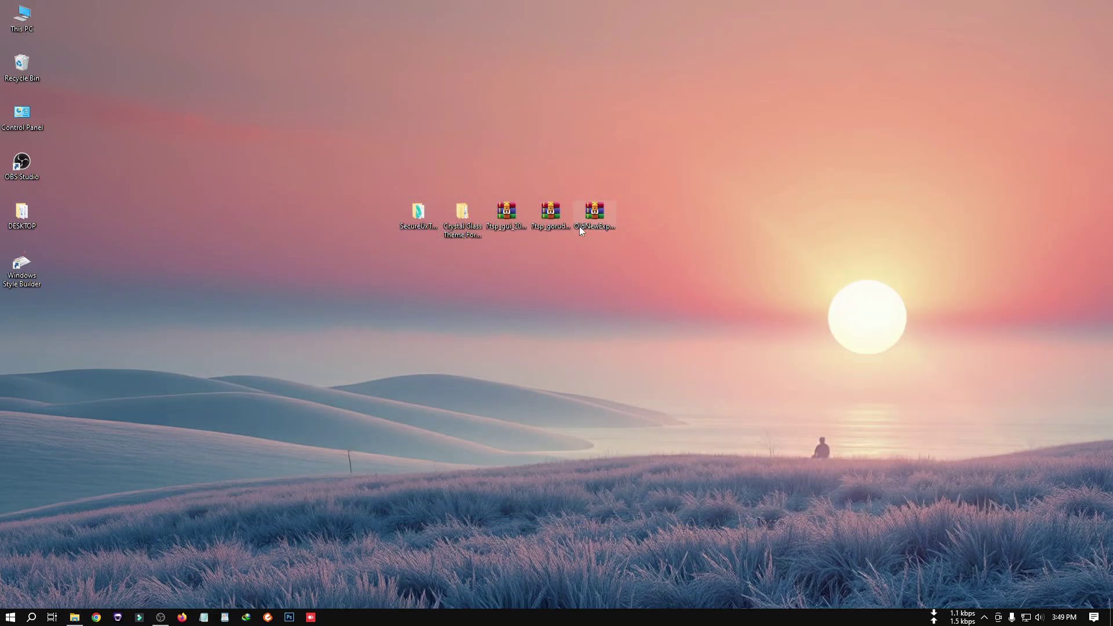
# Extract the OldNewExplorer archive into its own folder on the desktop
pyautogui.rightClick(599, 213)
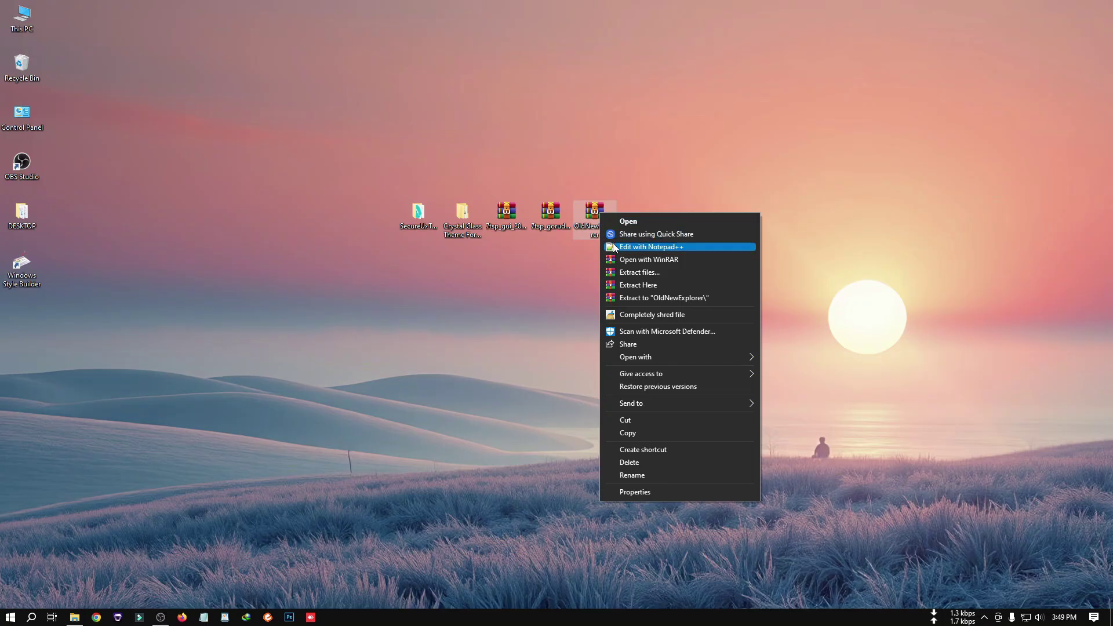
pyautogui.click(620, 272)
pyautogui.click(598, 436)
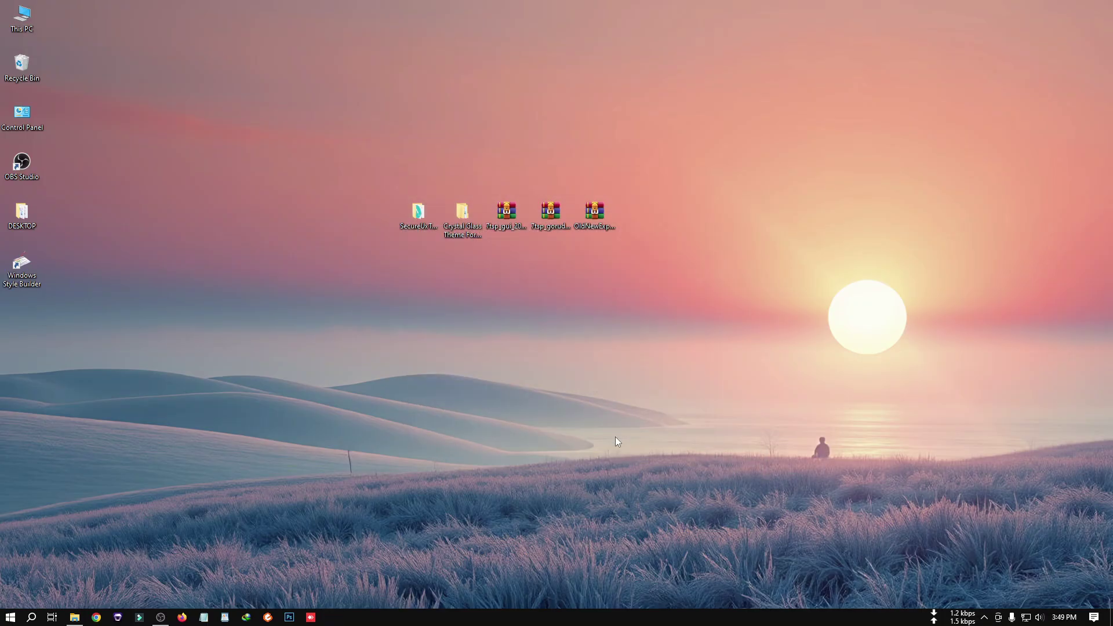
# Copy the extracted OldNewExplorer folder from the desktop to Local Disk (C:)
pyautogui.rightClick(26, 316)
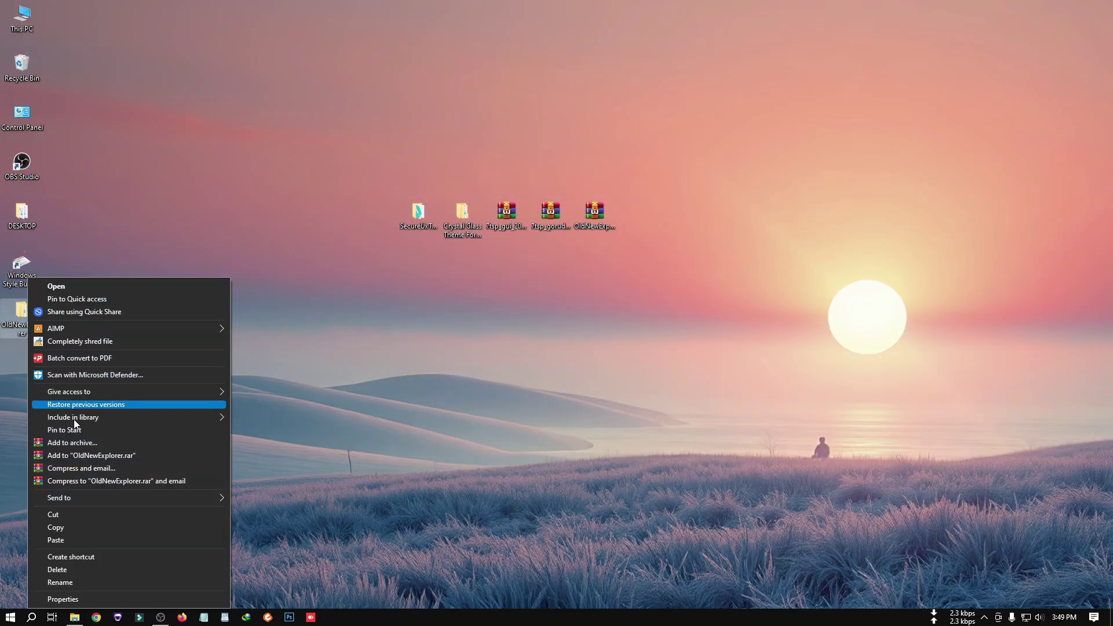
pyautogui.click(58, 527)
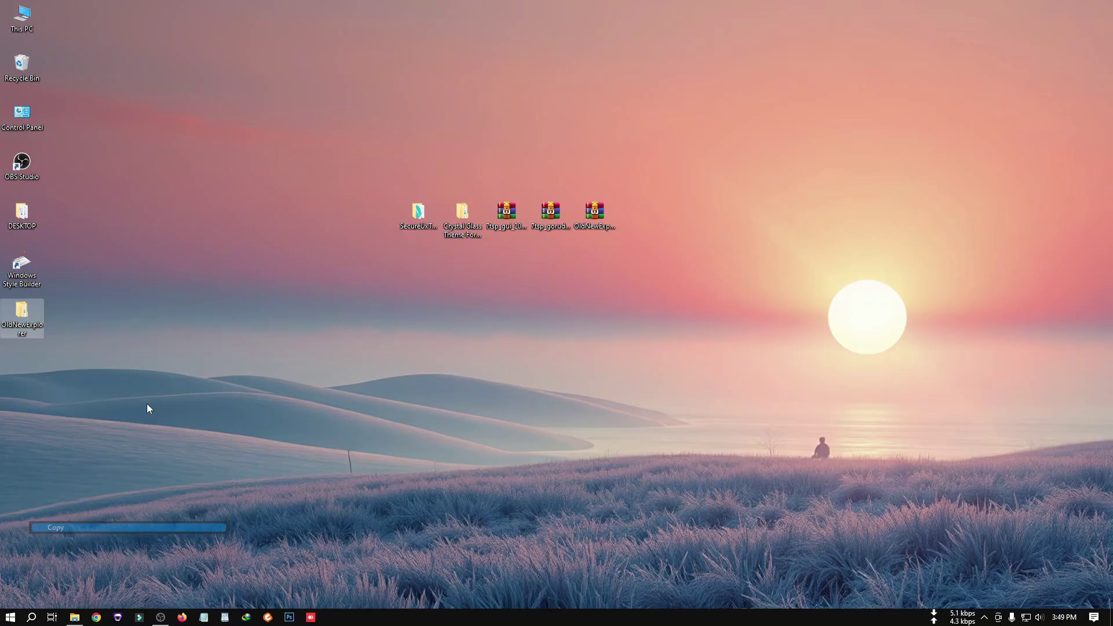
pyautogui.doubleClick(39, 30)
pyautogui.doubleClick(348, 275)
pyautogui.rightClick(477, 358)
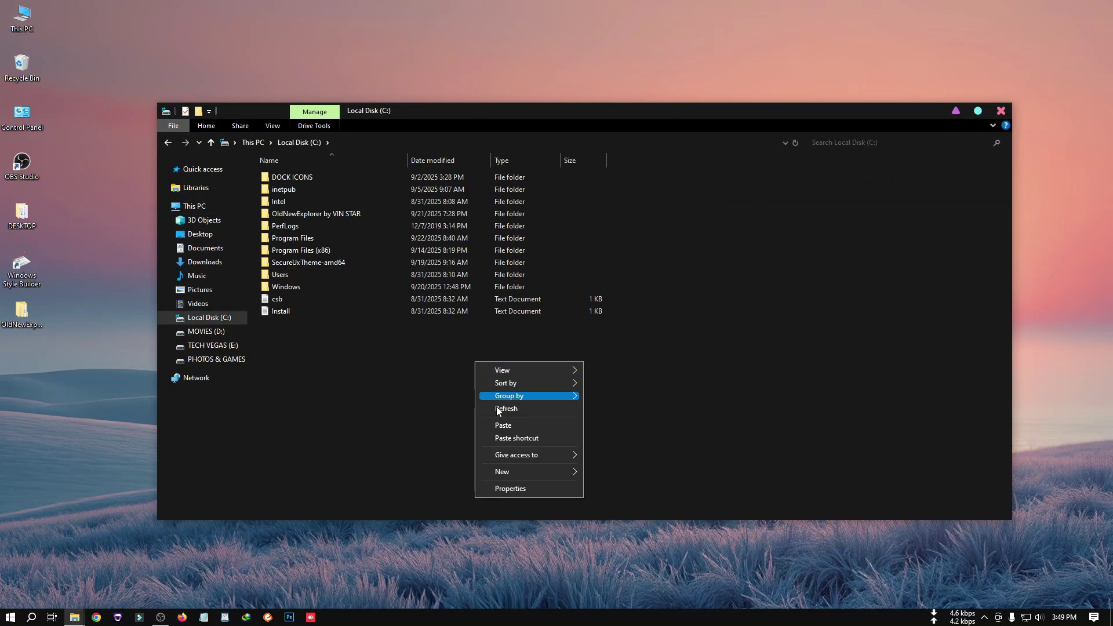
pyautogui.click(502, 426)
# Run OldNewExplorerCfg as administrator from the inner OldNewExplorer folder on Local Disk (C:)
pyautogui.doubleClick(308, 323)
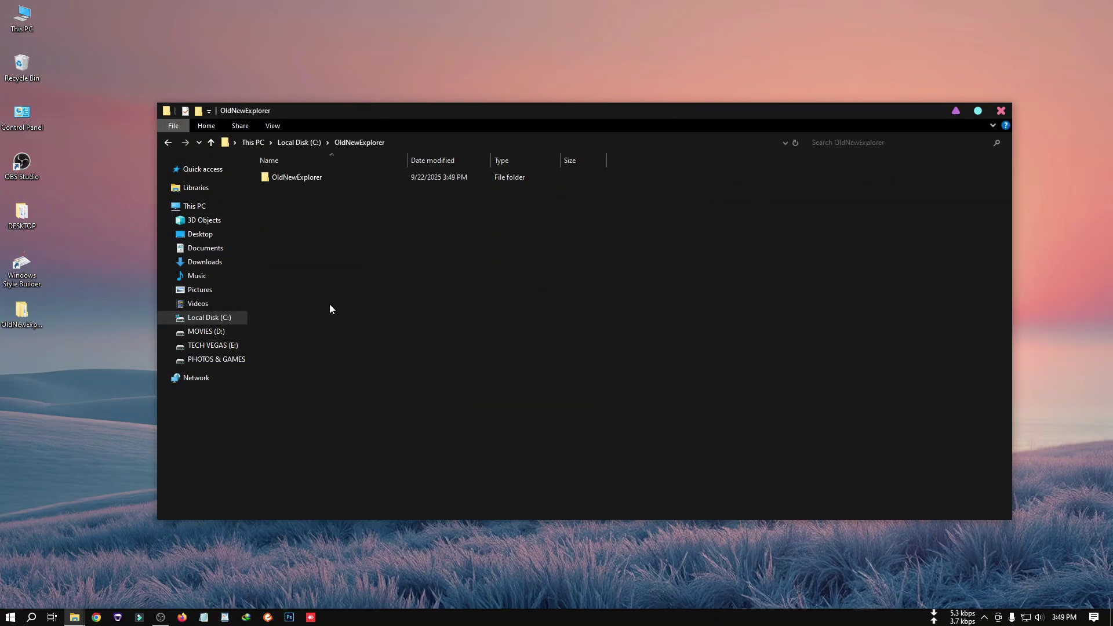
pyautogui.doubleClick(301, 179)
pyautogui.click(280, 215)
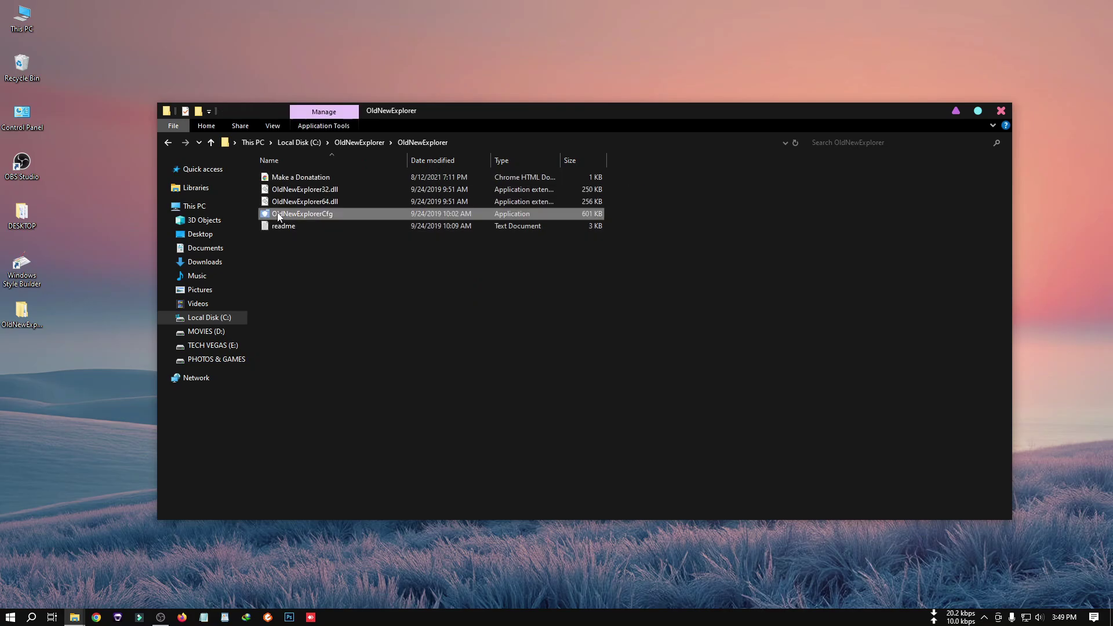
pyautogui.rightClick(302, 215)
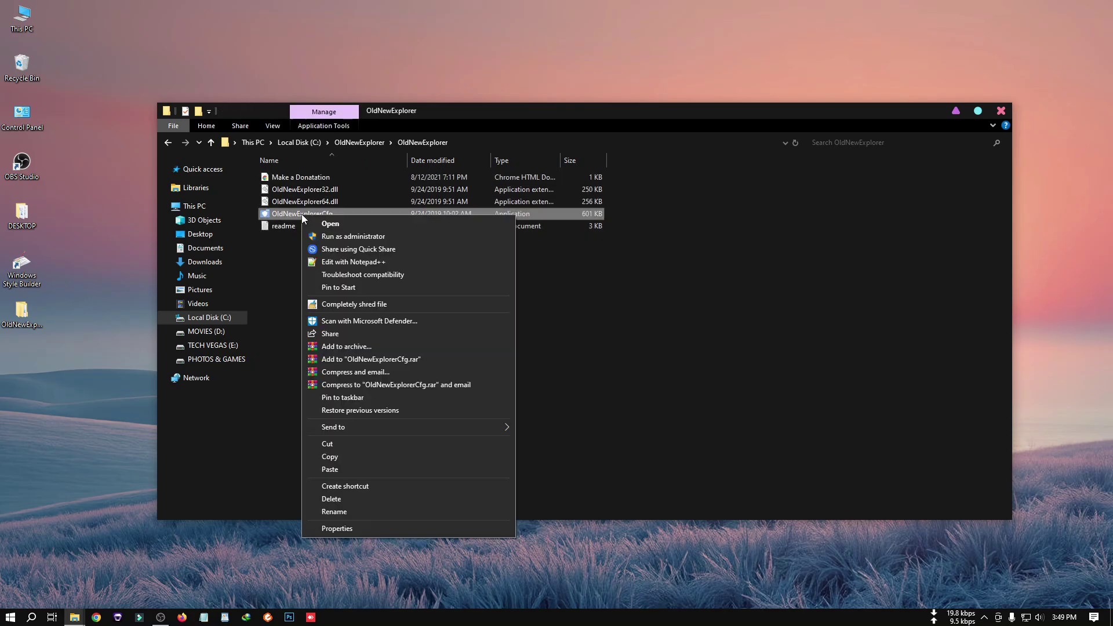
pyautogui.click(359, 237)
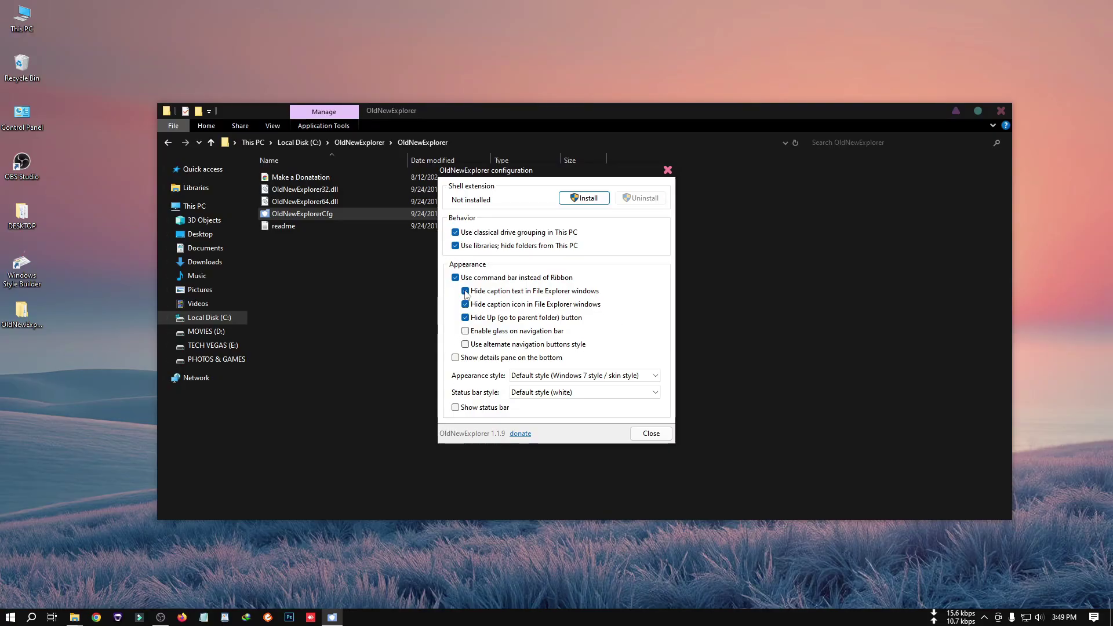
# Install the OldNewExplorer shell extension, close its configuration, and check the new File Explorer look in This PC
pyautogui.click(593, 198)
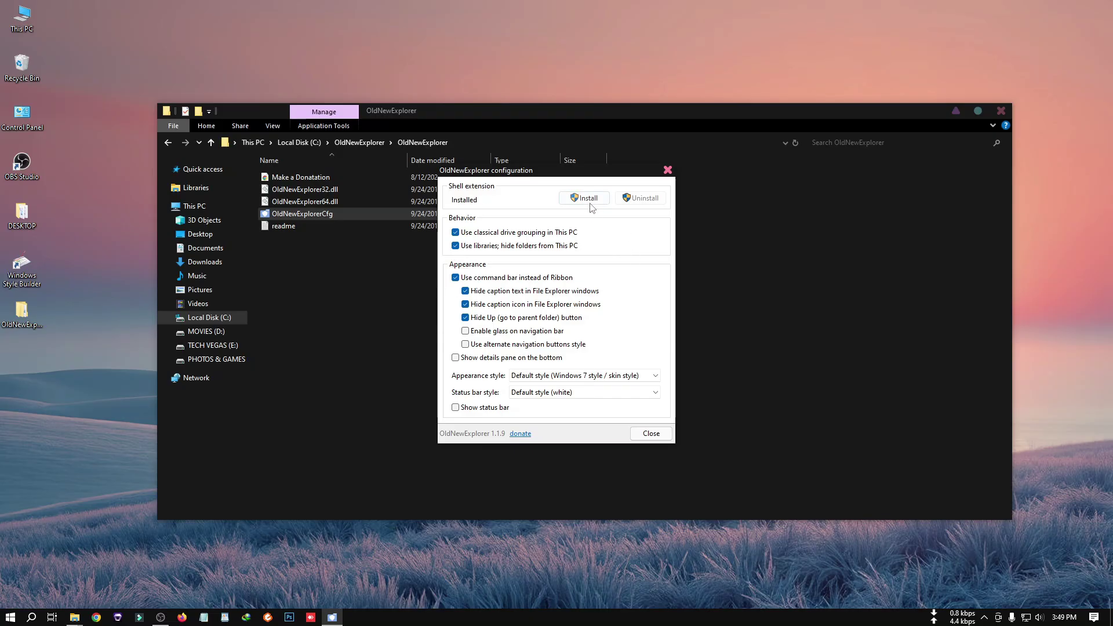
pyautogui.click(651, 433)
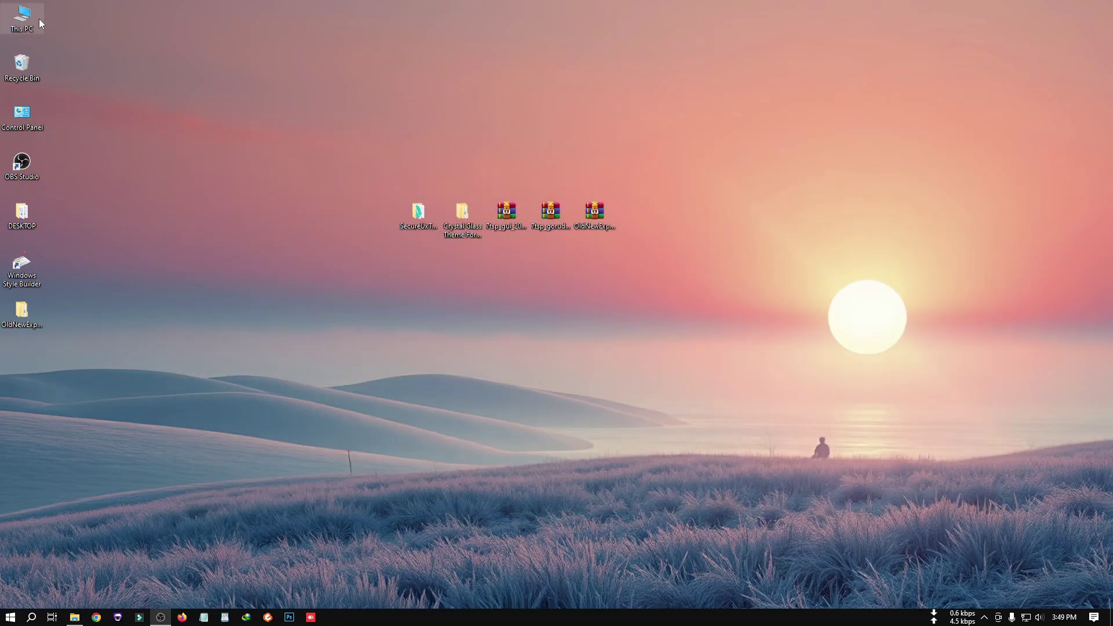
pyautogui.doubleClick(37, 19)
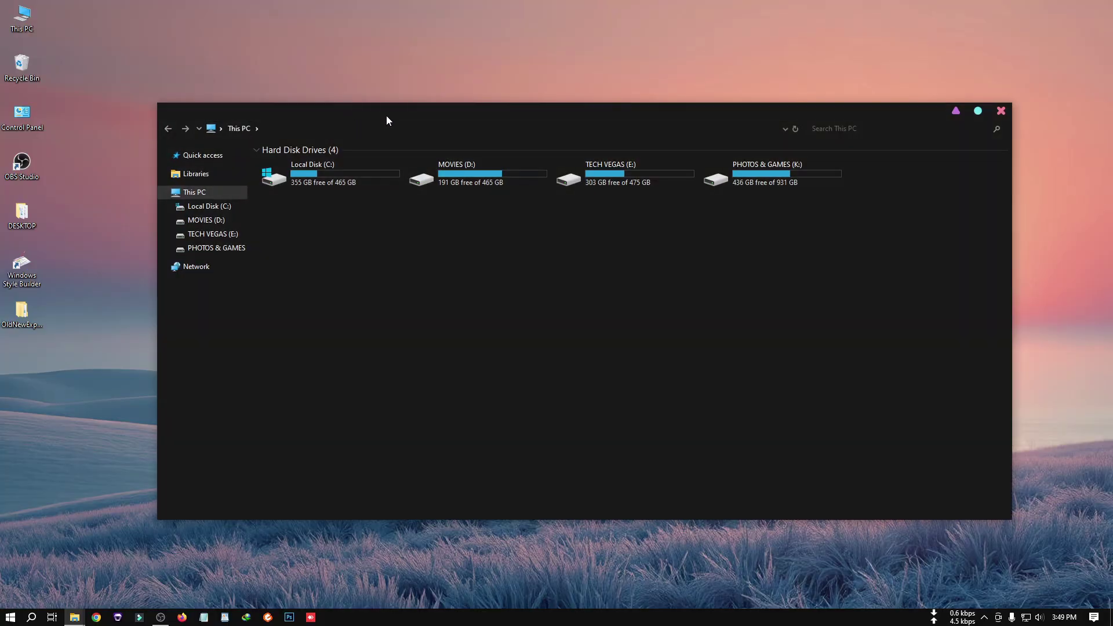
pyautogui.click(995, 122)
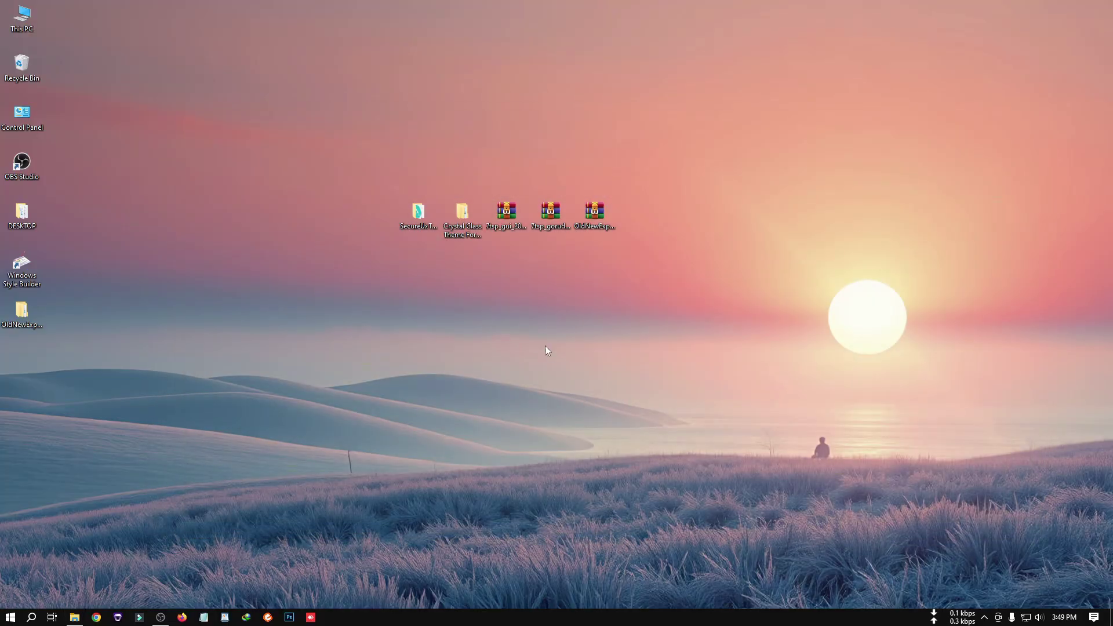
# Extract the 7tsp_gui_2019_edition archive into its own folder on the desktop
pyautogui.rightClick(511, 215)
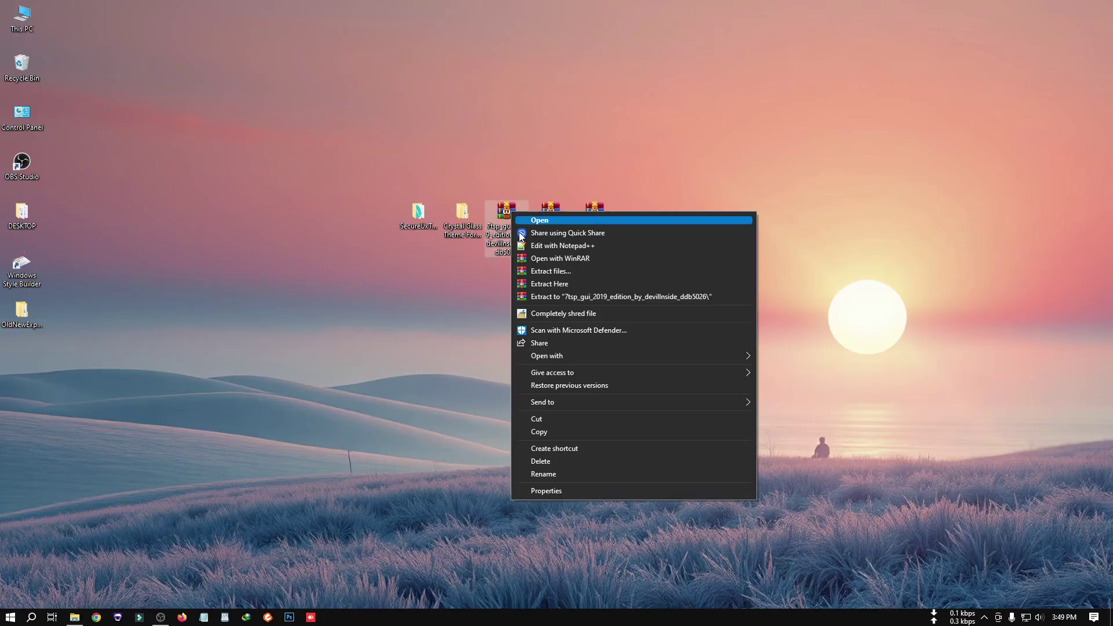
pyautogui.click(548, 267)
pyautogui.click(589, 437)
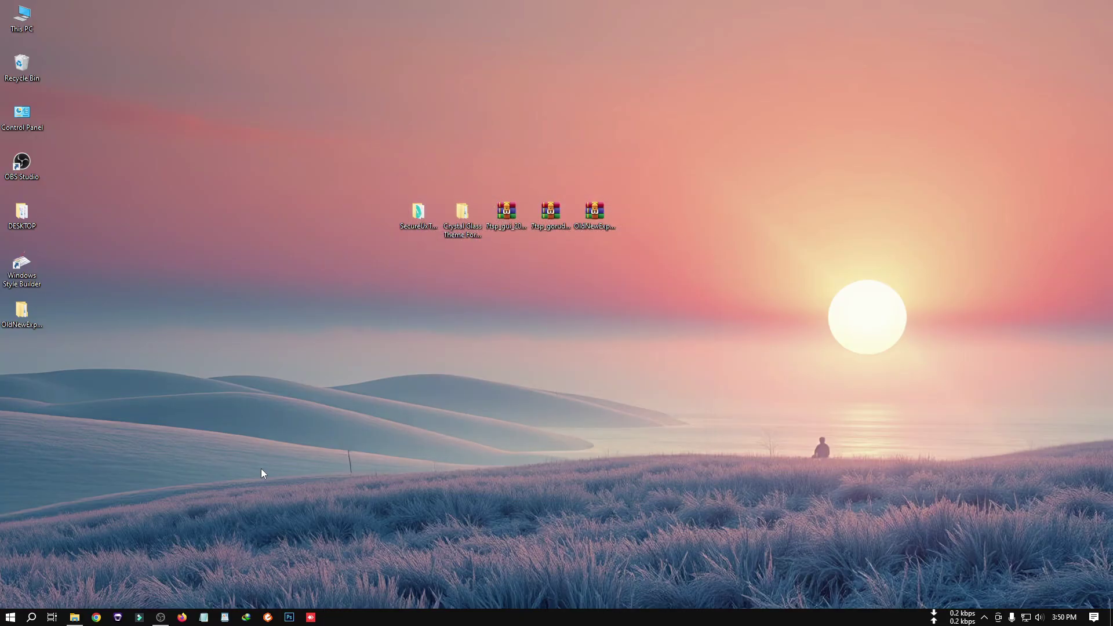
# Rename 7tsp GUI v0.6(2019).ee in the extracted 7tsp_gui folder to 7tsp GUI v0.6(2019).exe, accept the extension change, and close the folder
pyautogui.doubleClick(21, 359)
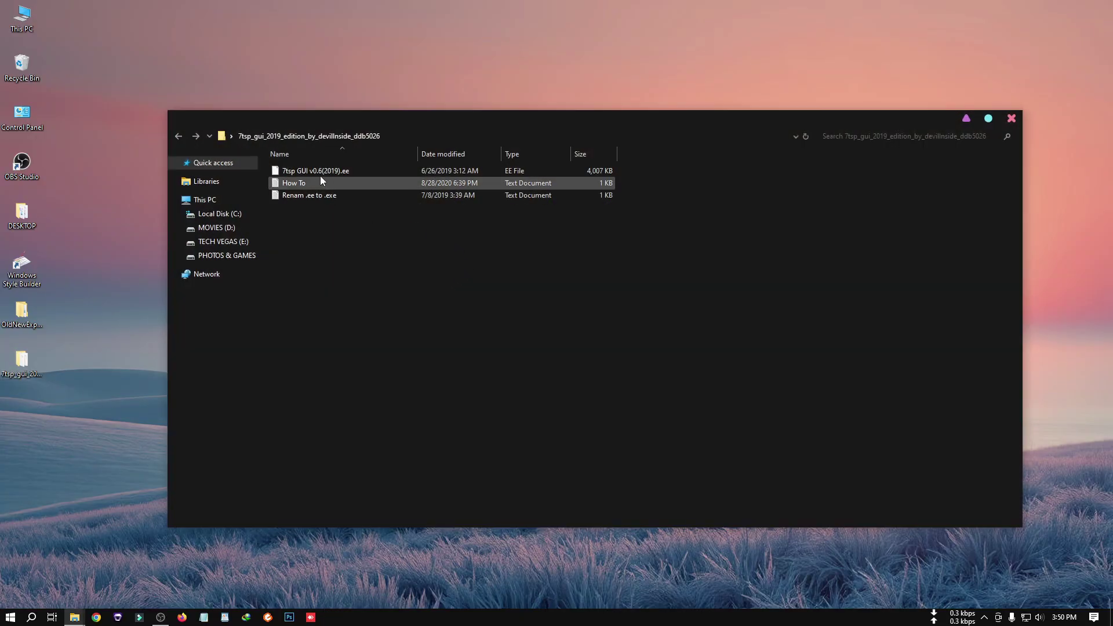
pyautogui.rightClick(296, 171)
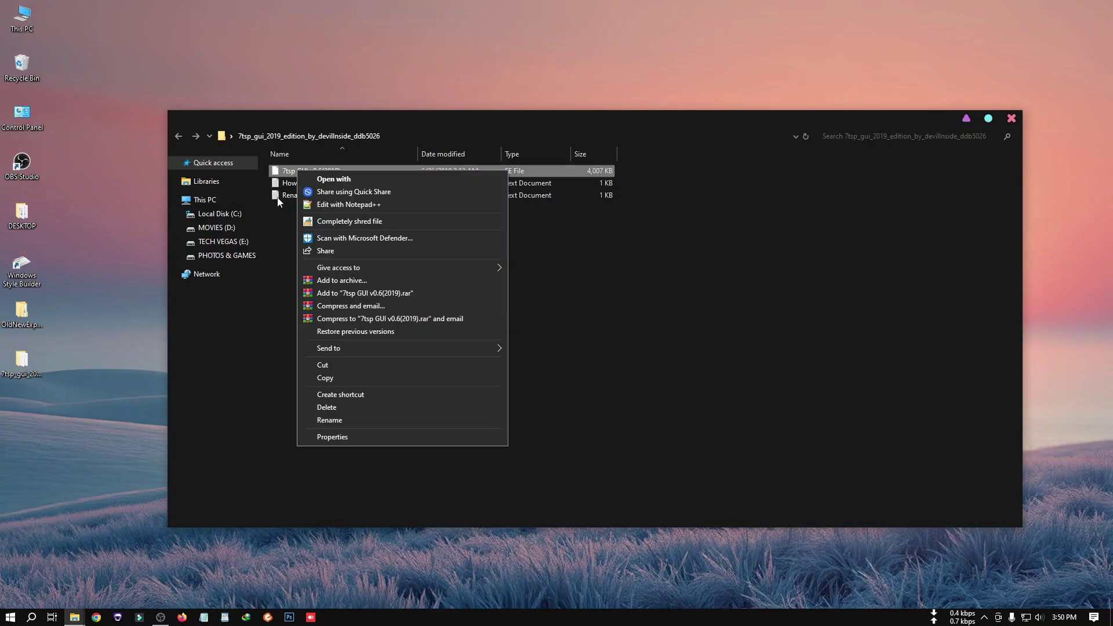
pyautogui.click(339, 419)
pyautogui.click(346, 171)
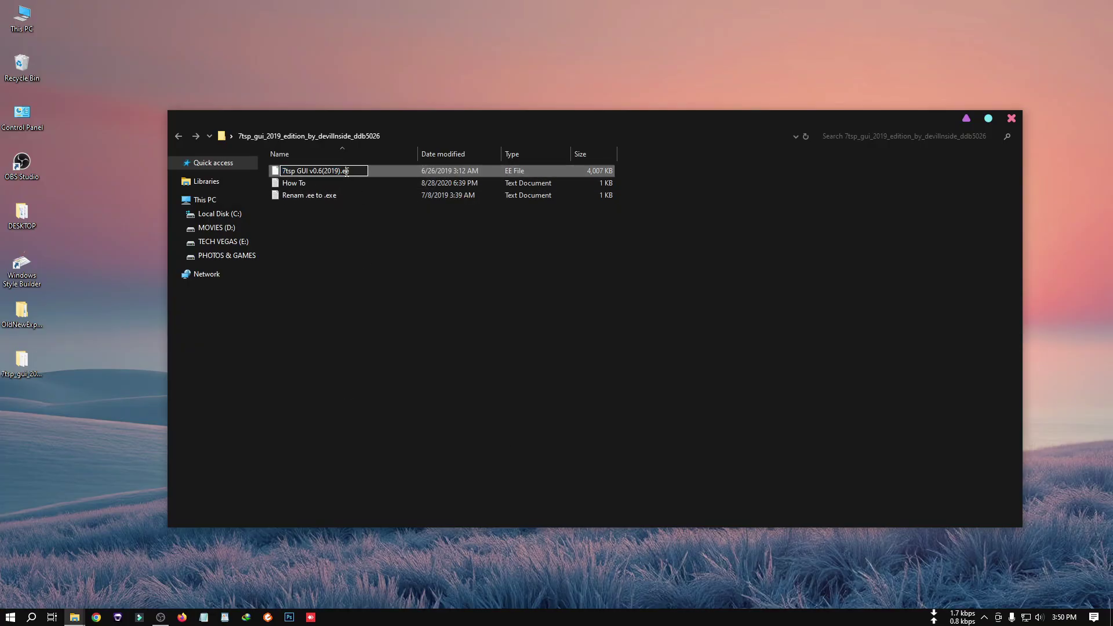
pyautogui.write('x')
pyautogui.press('Return')
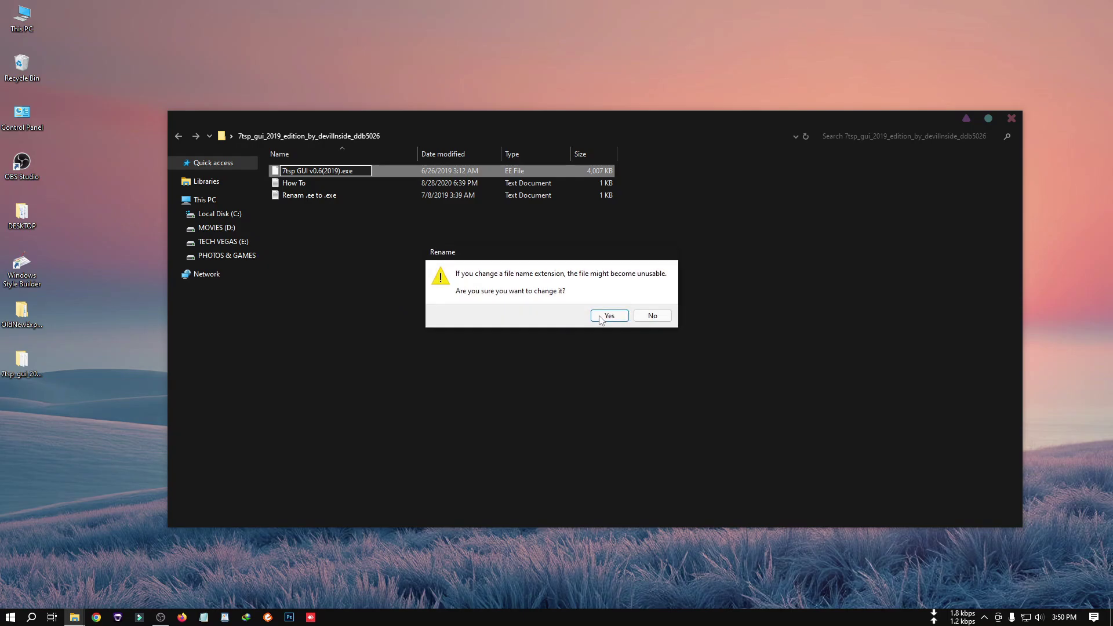
pyautogui.click(607, 316)
pyautogui.click(1012, 118)
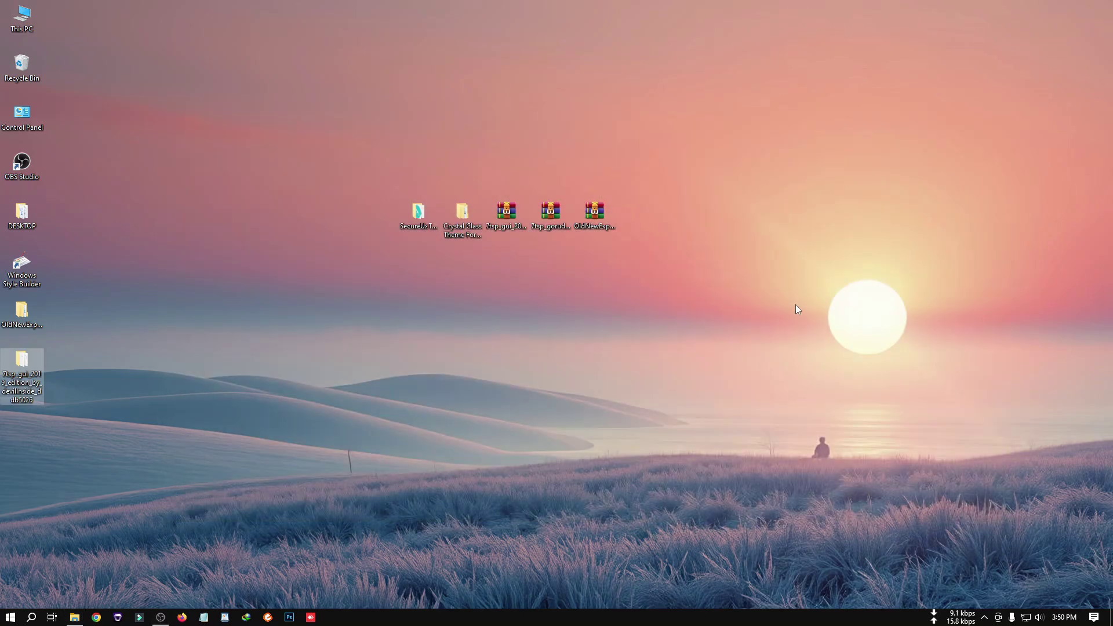
# Extract the 7tsp_goruda_icon-pack_ archive into its own desktop folder and open its 7TSP Goruda Icon Theme subfolder
pyautogui.click(549, 228)
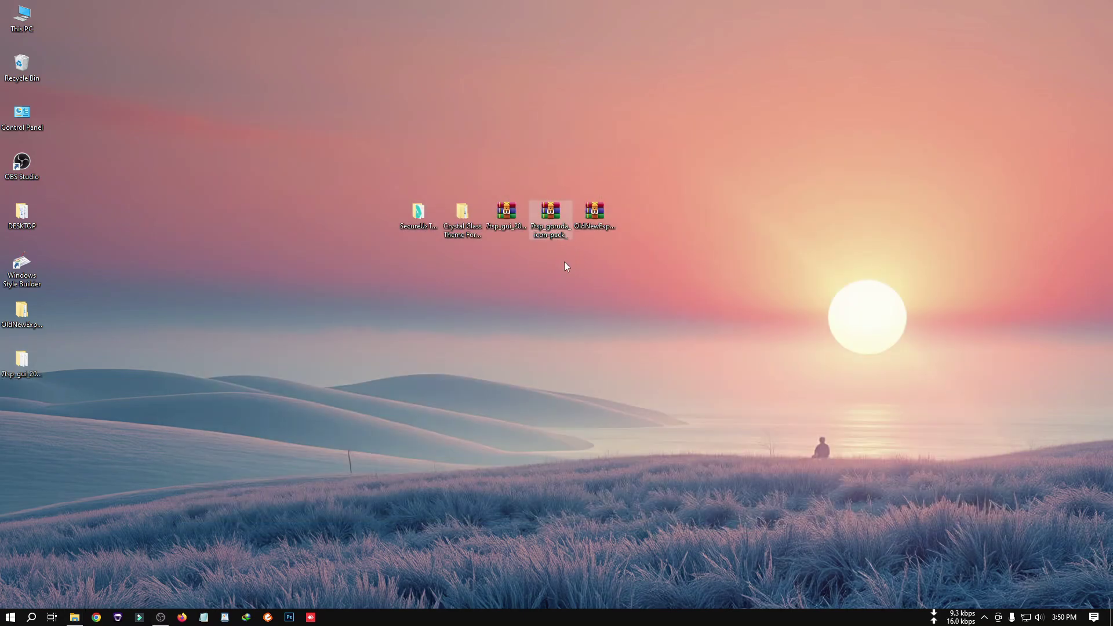
pyautogui.rightClick(554, 213)
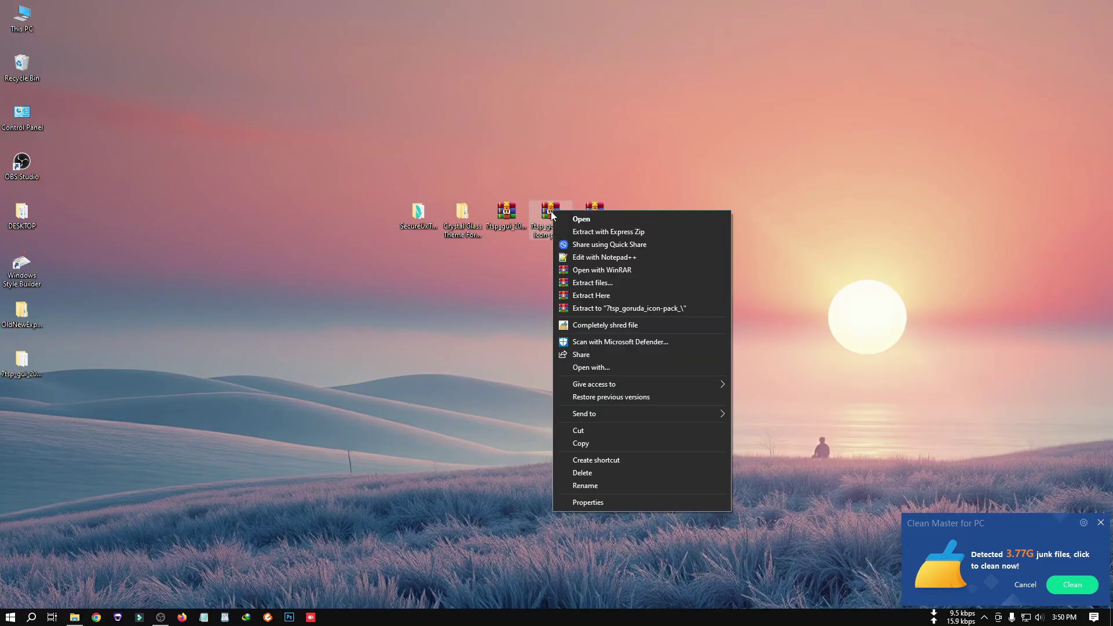
pyautogui.click(600, 283)
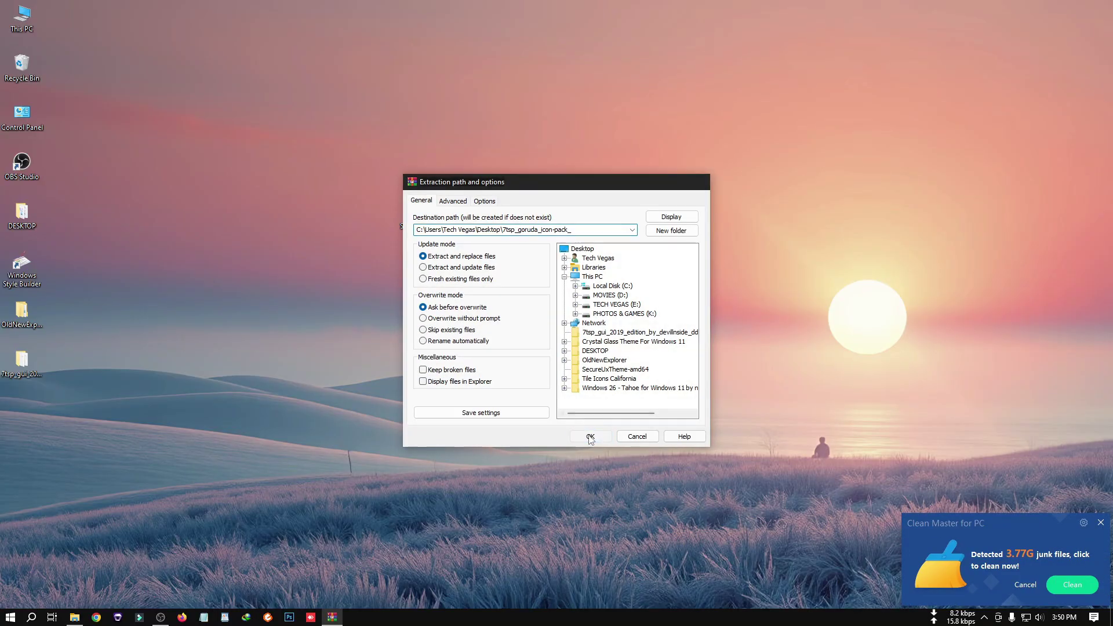
pyautogui.click(588, 436)
pyautogui.doubleClick(23, 410)
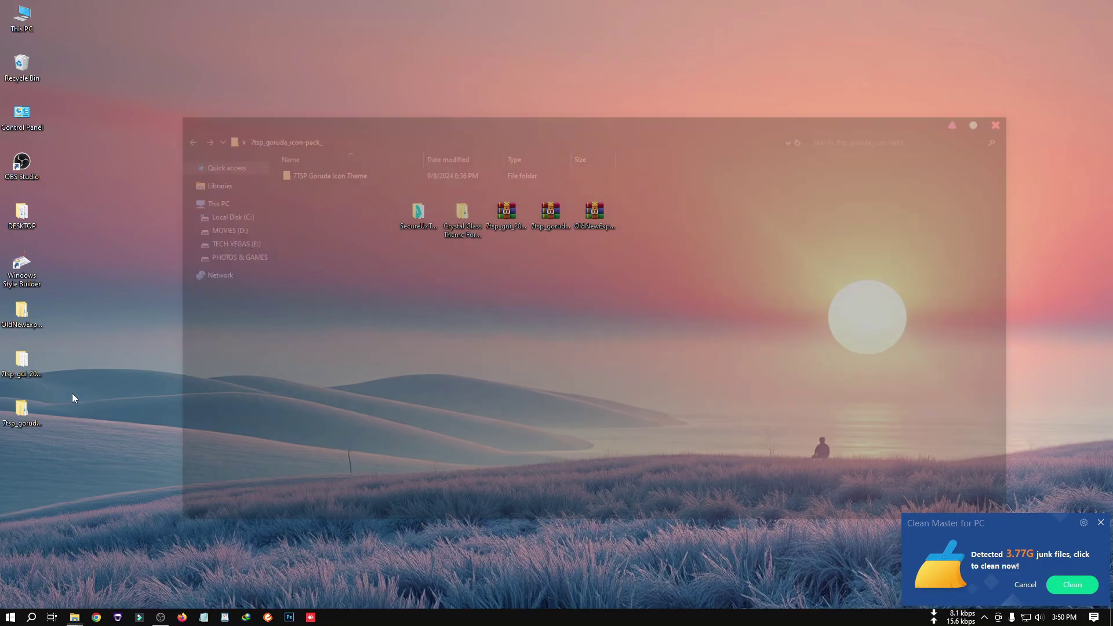
pyautogui.doubleClick(350, 170)
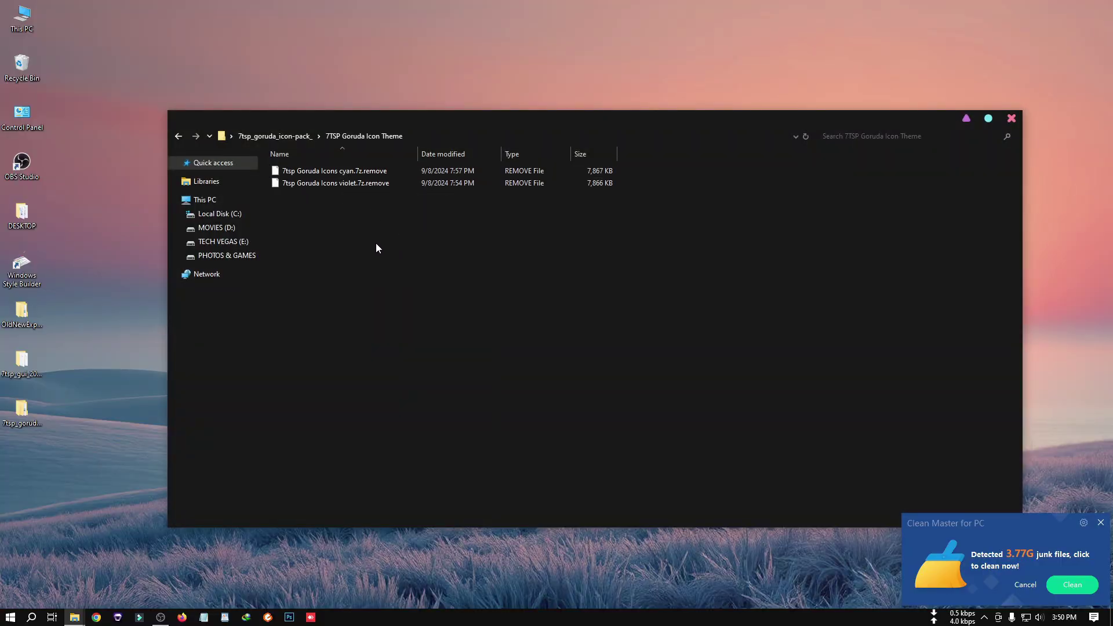
# Rename 7tsp Goruda Icons violet.7z.remove to 7tsp Goruda Icons violet.7z, accept the extension change, and close the folder
pyautogui.click(325, 183)
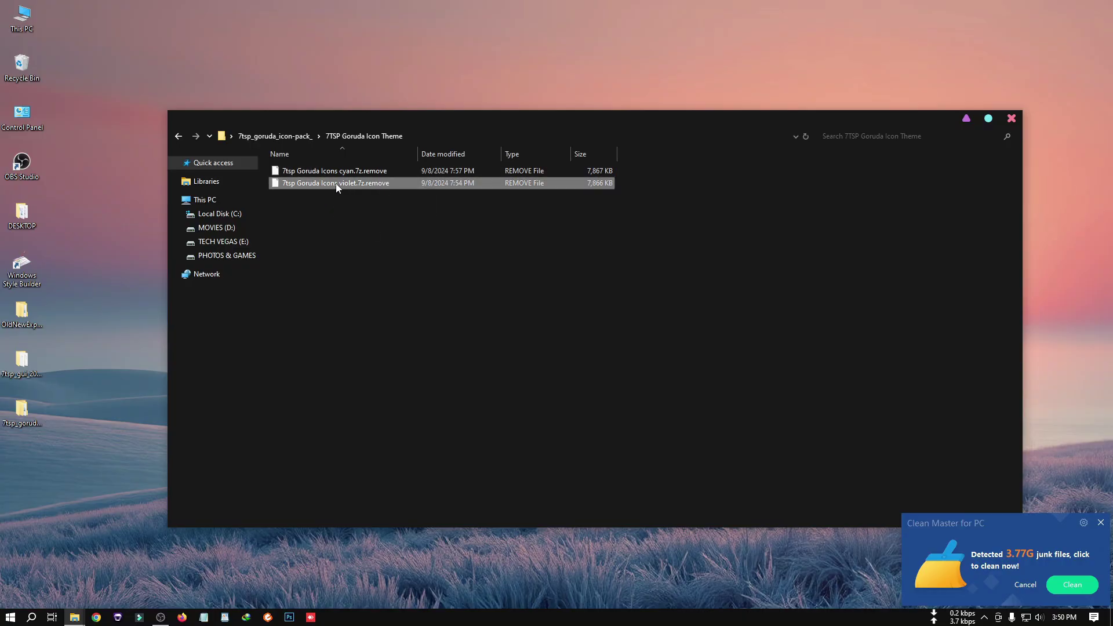
pyautogui.rightClick(334, 182)
pyautogui.click(366, 430)
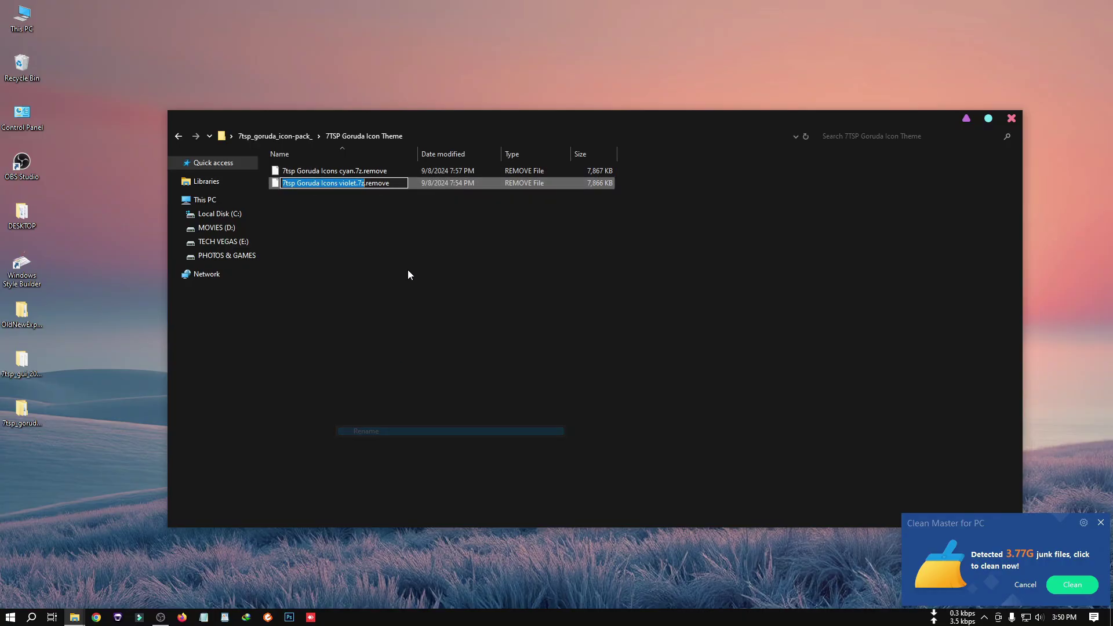
pyautogui.press('End')
pyautogui.hotkey('ctrl', 'shift', 'Left')
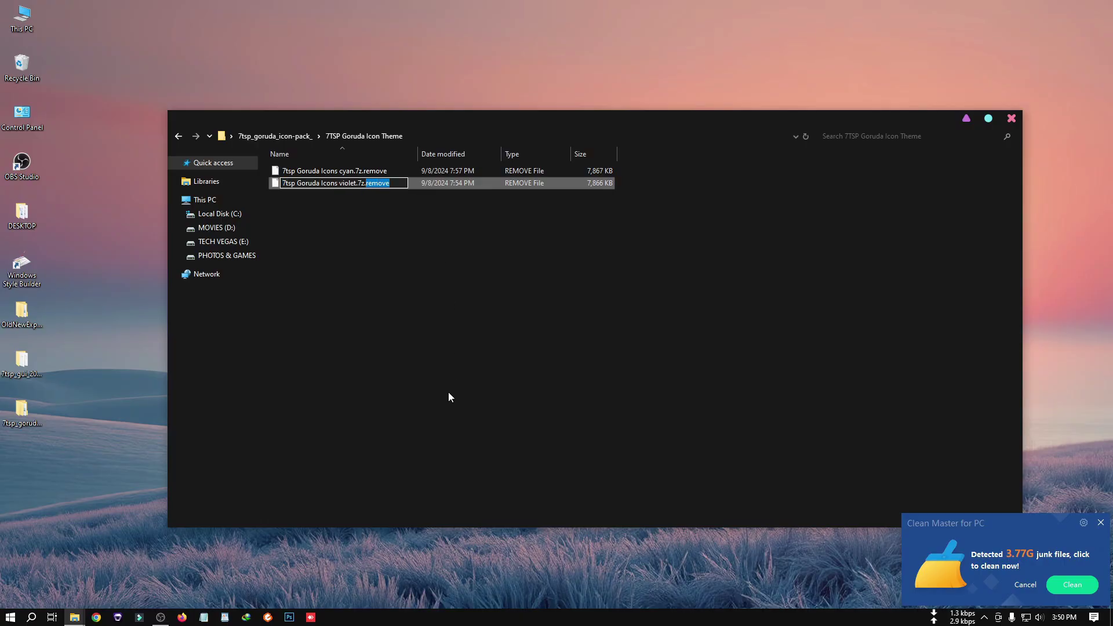
pyautogui.press('BackSpace')
pyautogui.press('BackSpace')
pyautogui.press('Return')
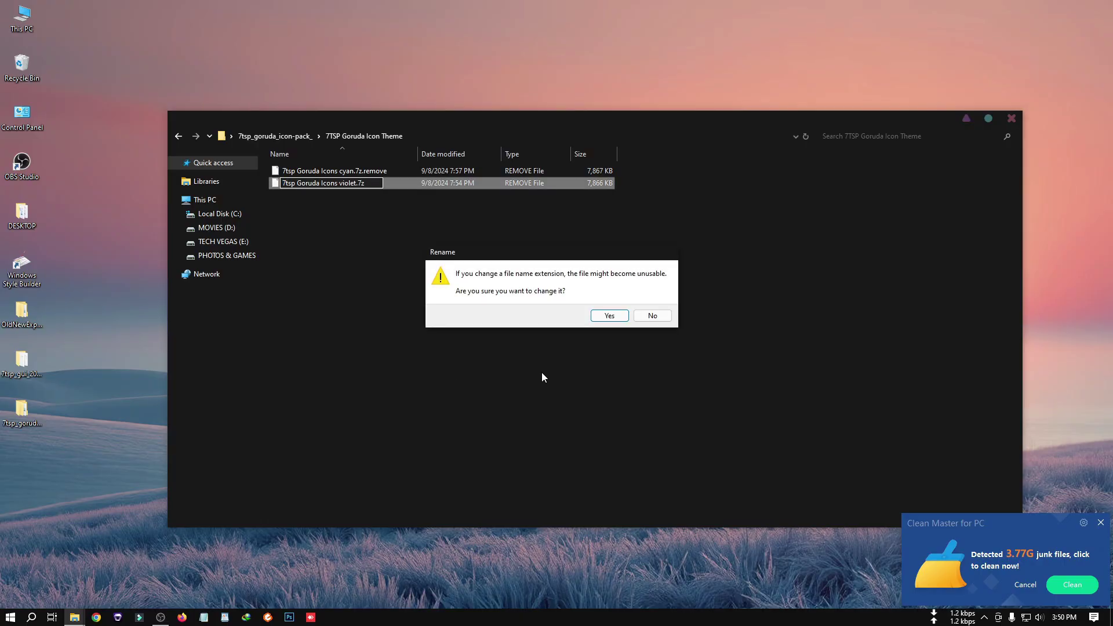
pyautogui.click(601, 324)
pyautogui.click(1011, 119)
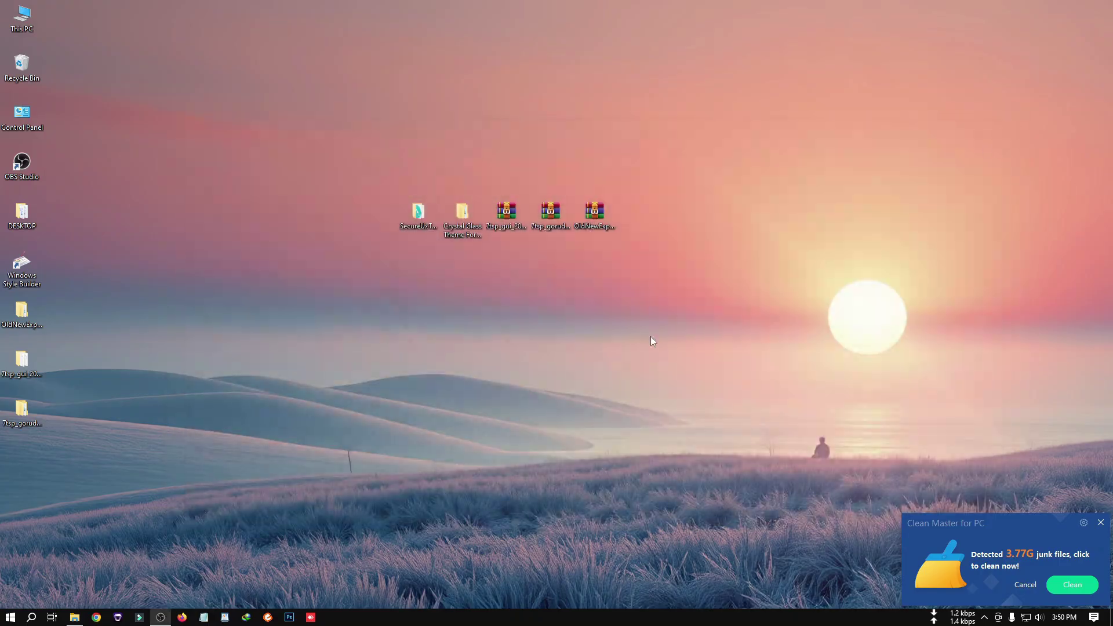
# Launch 7tsp GUI v0.6(2019) from the extracted 7tsp_gui desktop folder, accept the agreement, and close the agreement text
pyautogui.doubleClick(35, 377)
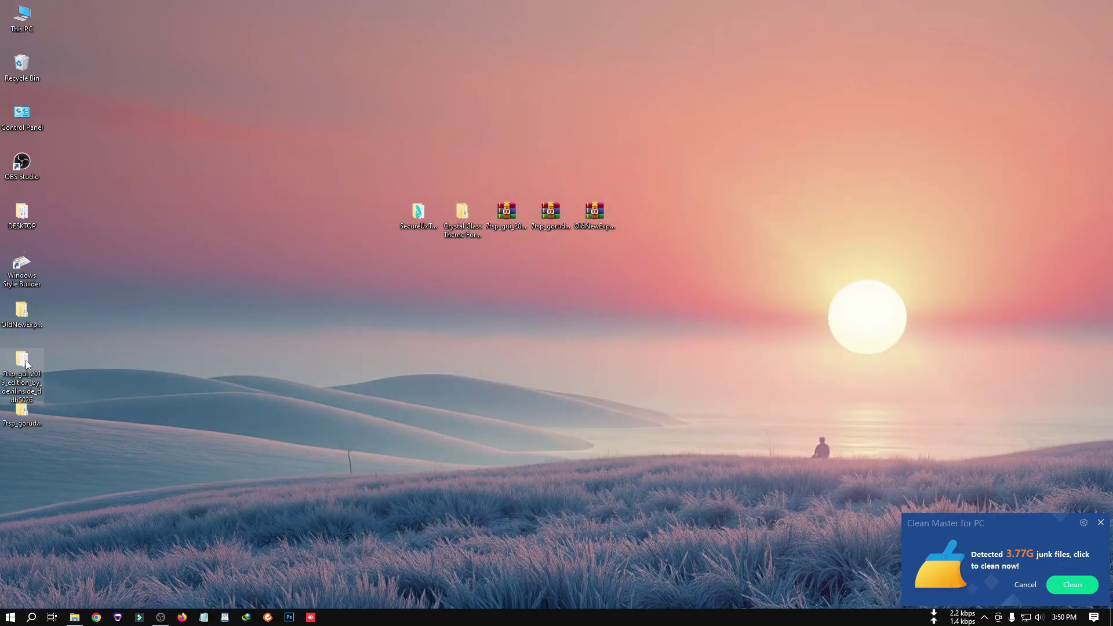
pyautogui.click(315, 175)
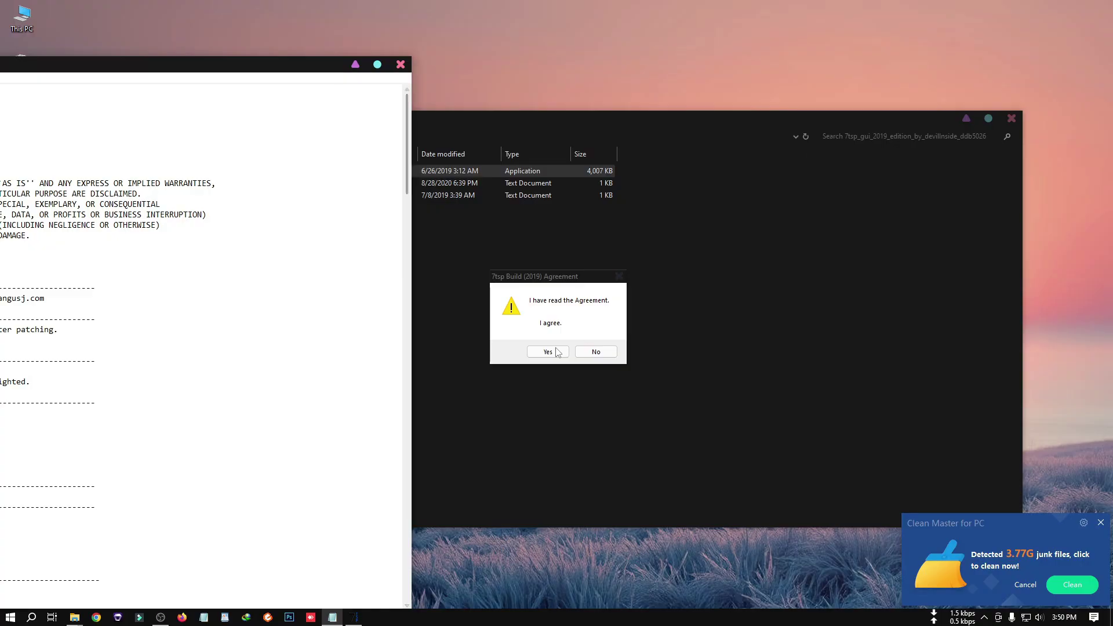
pyautogui.click(541, 350)
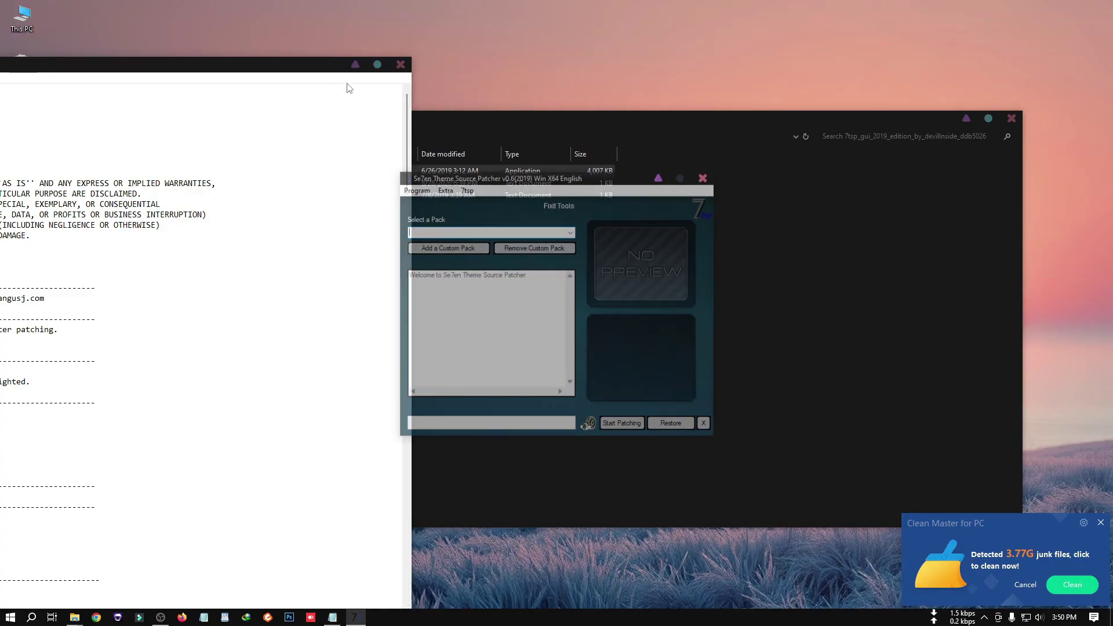
pyautogui.click(399, 64)
pyautogui.moveTo(512, 181); pyautogui.dragTo(494, 129)
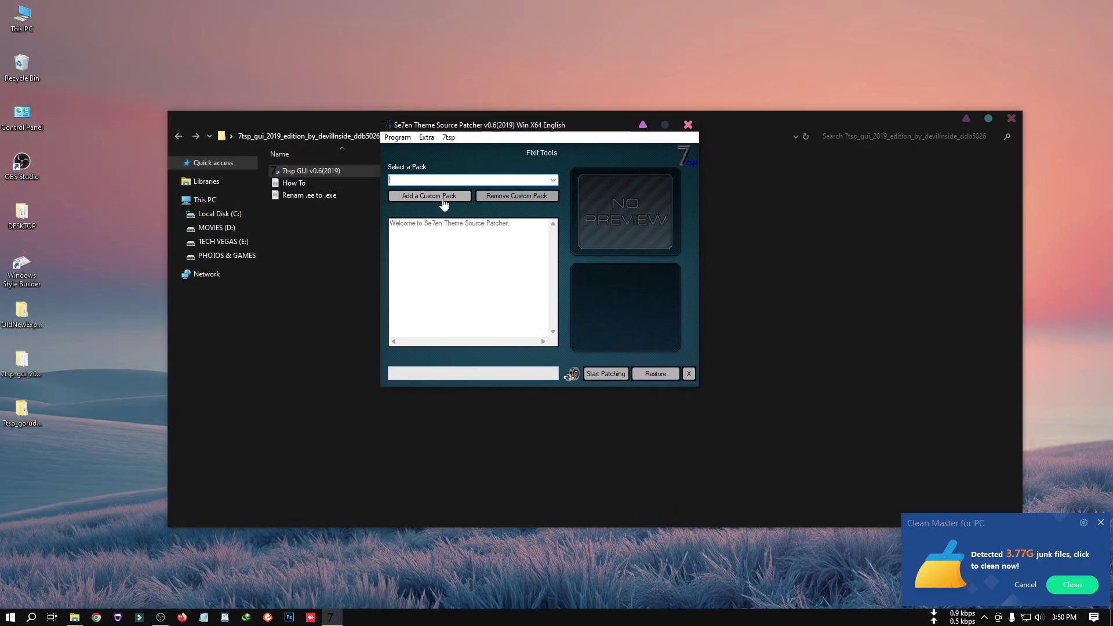
# Add 7tsp Goruda Icons violet.7z from the 7TSP Goruda Icon Theme folder as a custom pack
pyautogui.click(441, 196)
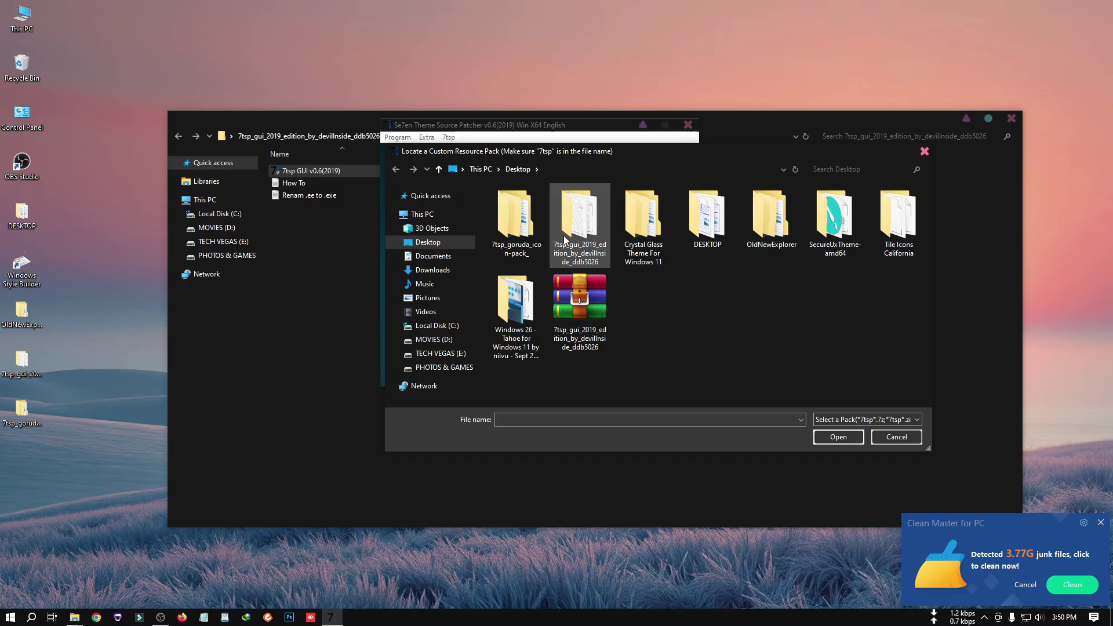
pyautogui.doubleClick(529, 235)
pyautogui.doubleClick(513, 206)
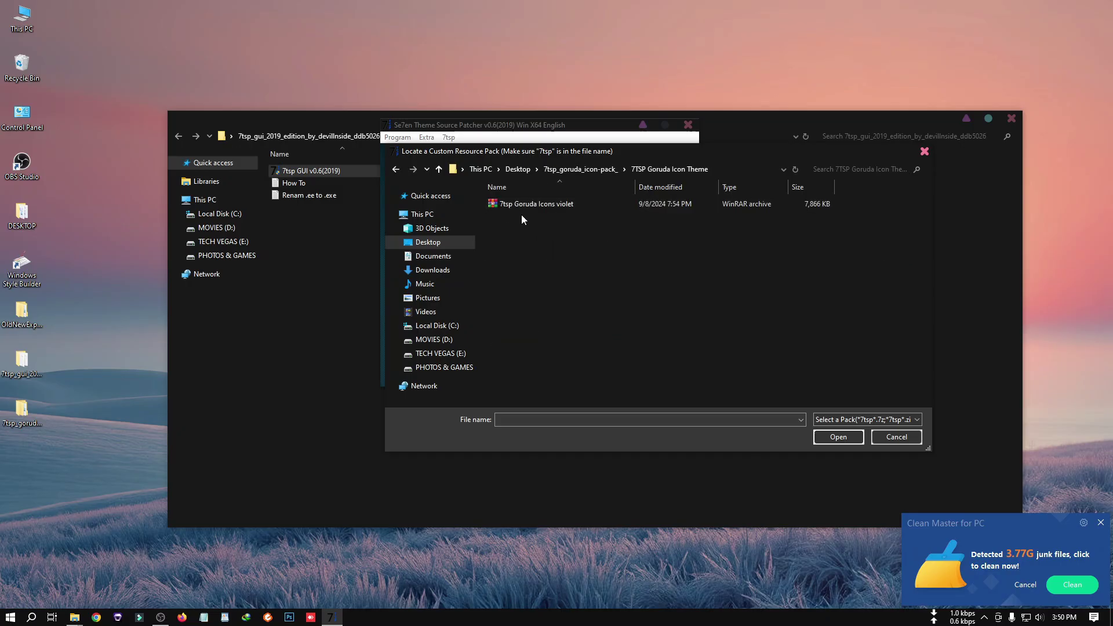
pyautogui.doubleClick(515, 206)
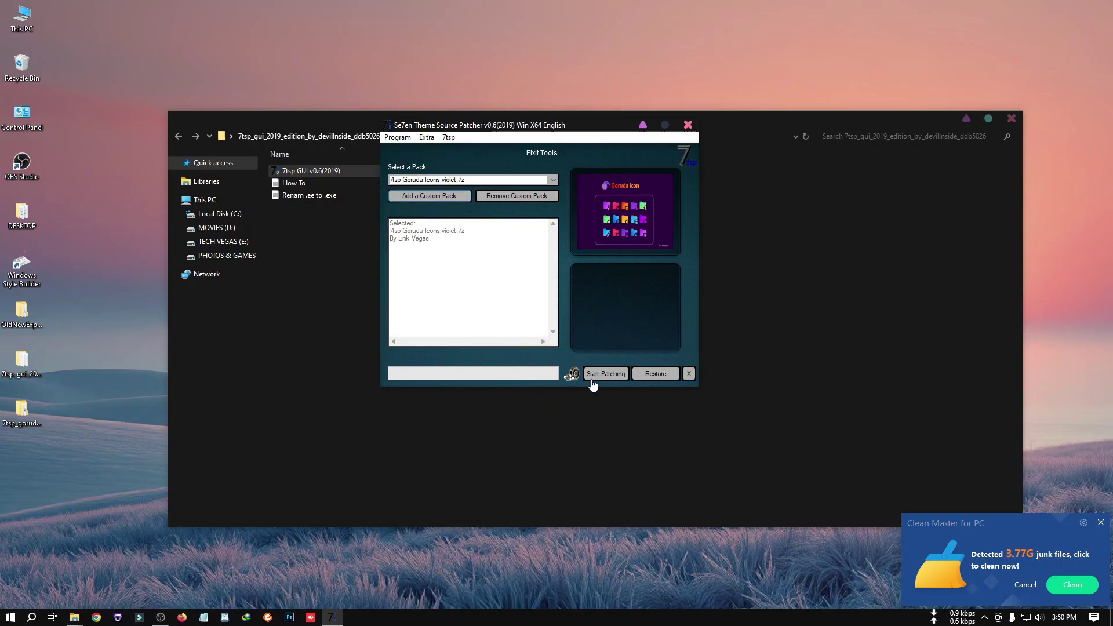
# Patch the system with the selected Goruda violet icon pack, keeping restore point creation enabled, and dismiss the completion message
pyautogui.click(607, 383)
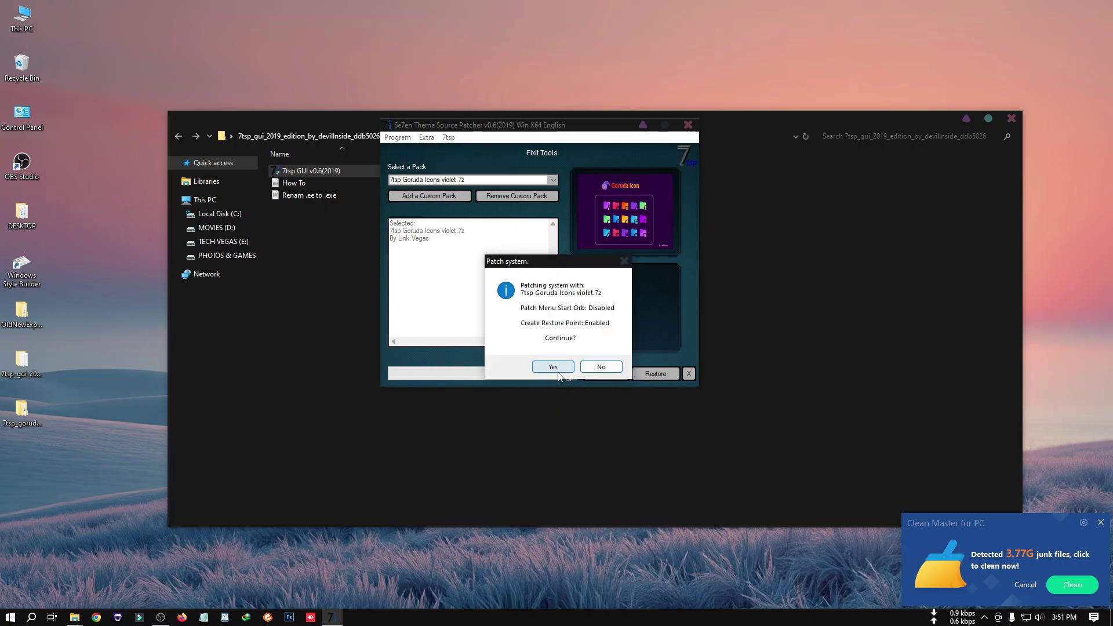
pyautogui.click(554, 367)
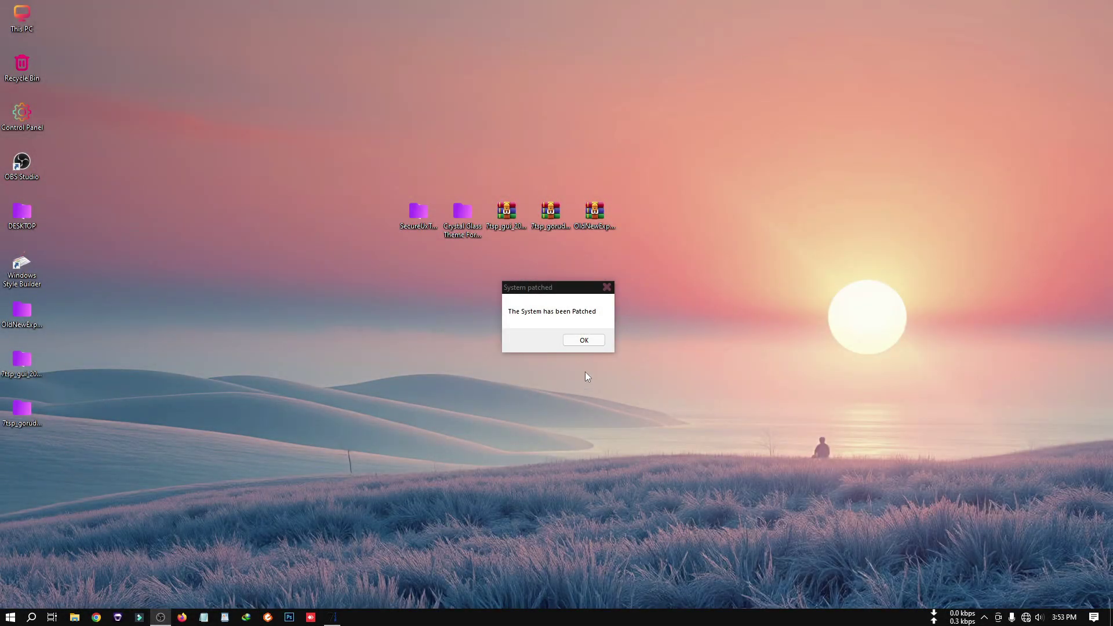
pyautogui.click(528, 334)
pyautogui.click(597, 342)
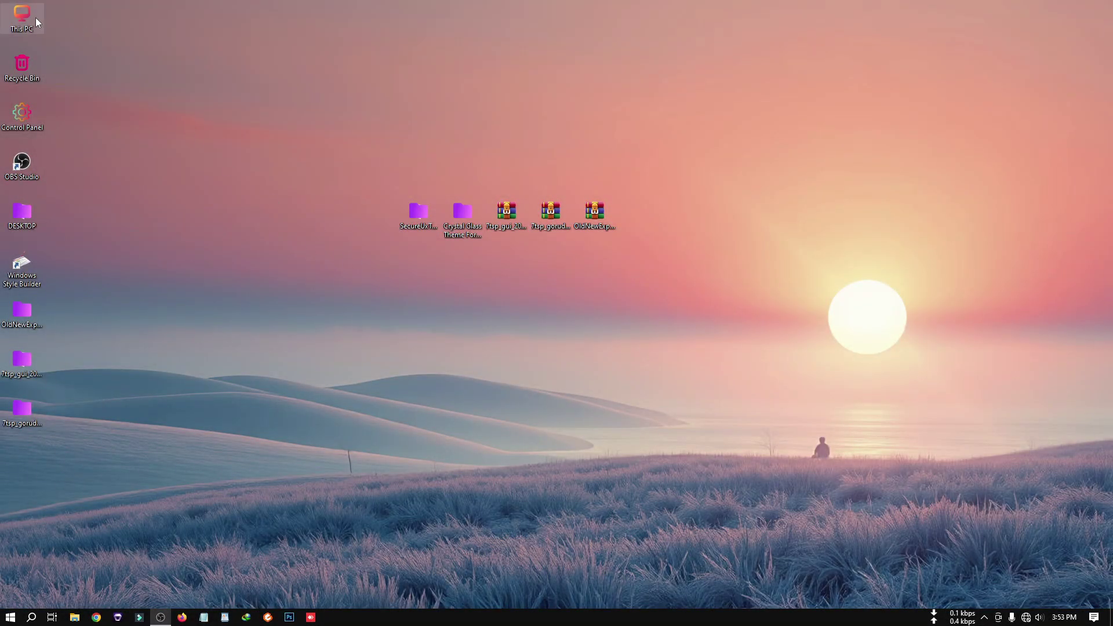
# Check the new icons in This PC and on Local Disk (C:), and close the window
pyautogui.doubleClick(22, 16)
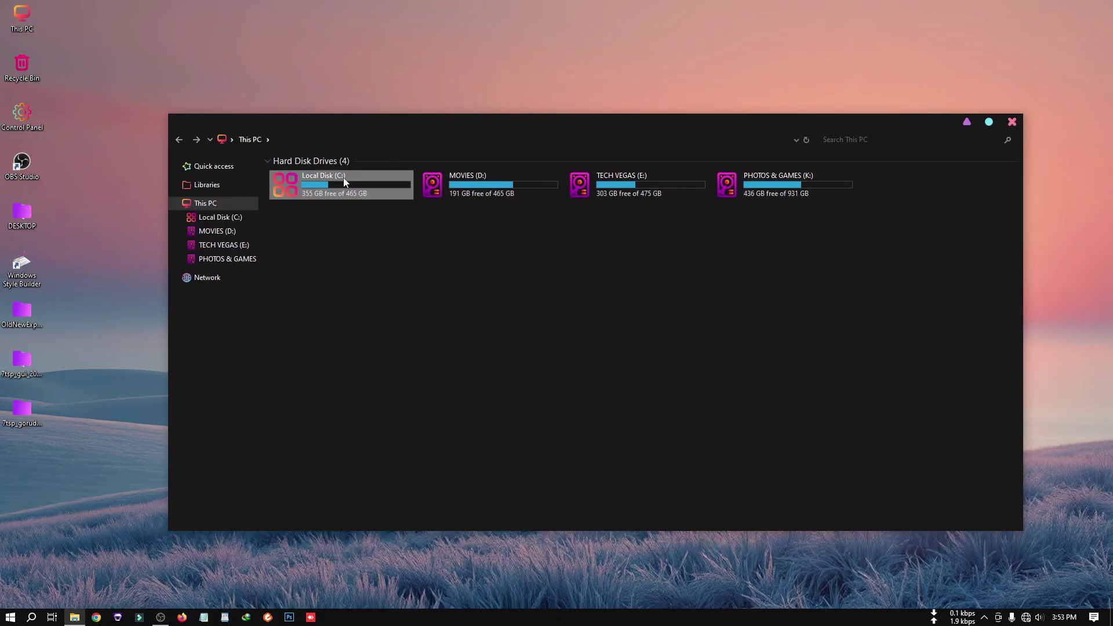
pyautogui.doubleClick(343, 178)
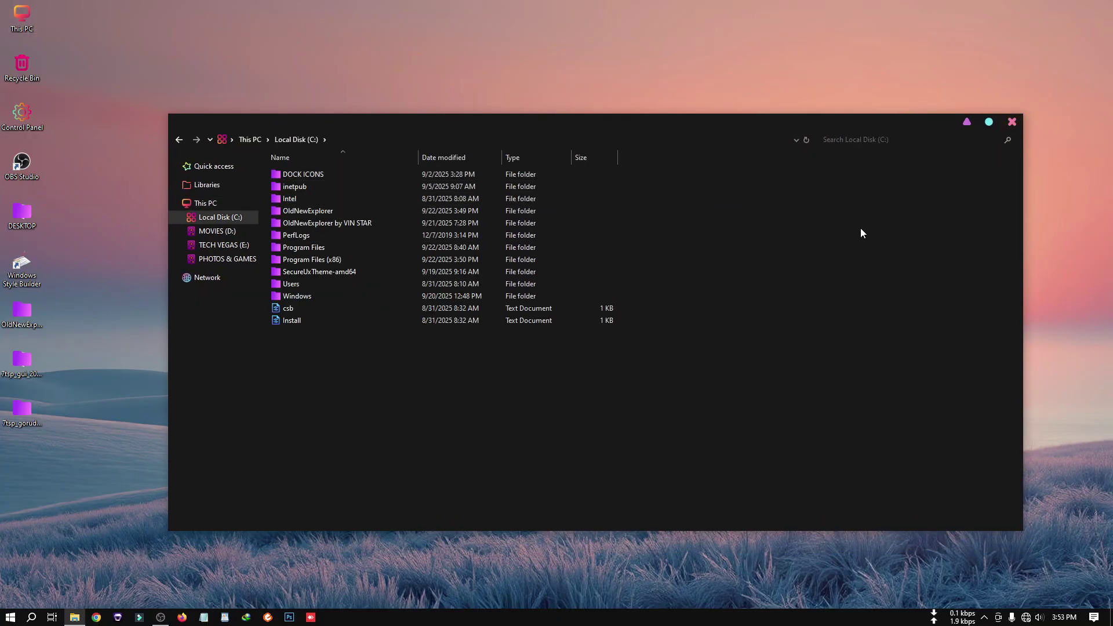
pyautogui.click(1013, 121)
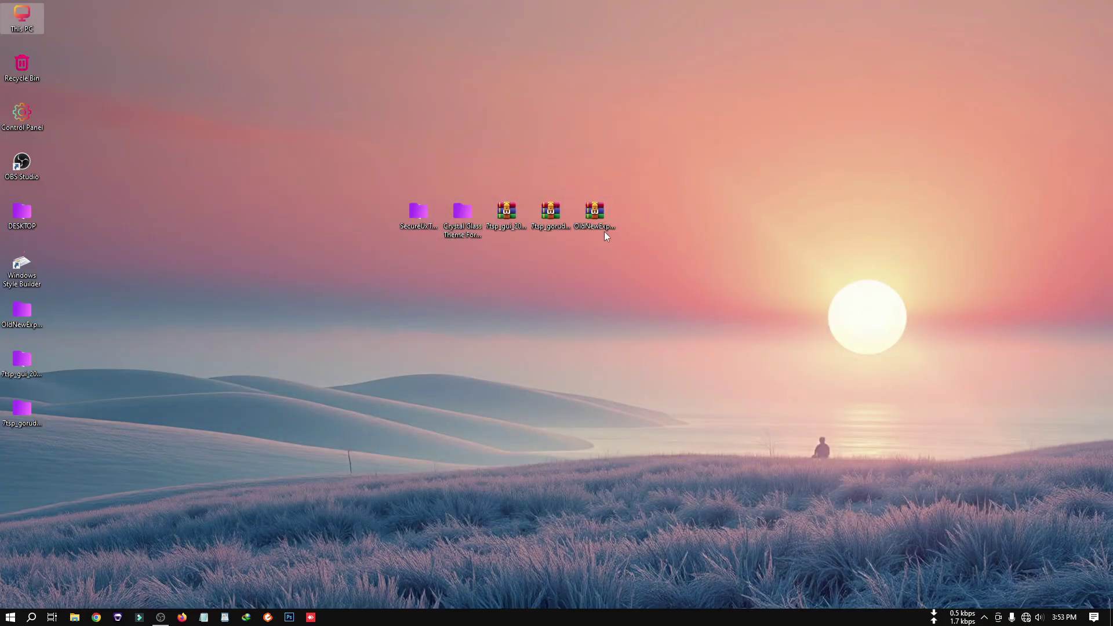
# Extract the ExplorerBlurMica archive from the Crystal Glass theme's Extras folder into its own subfolder
pyautogui.doubleClick(462, 238)
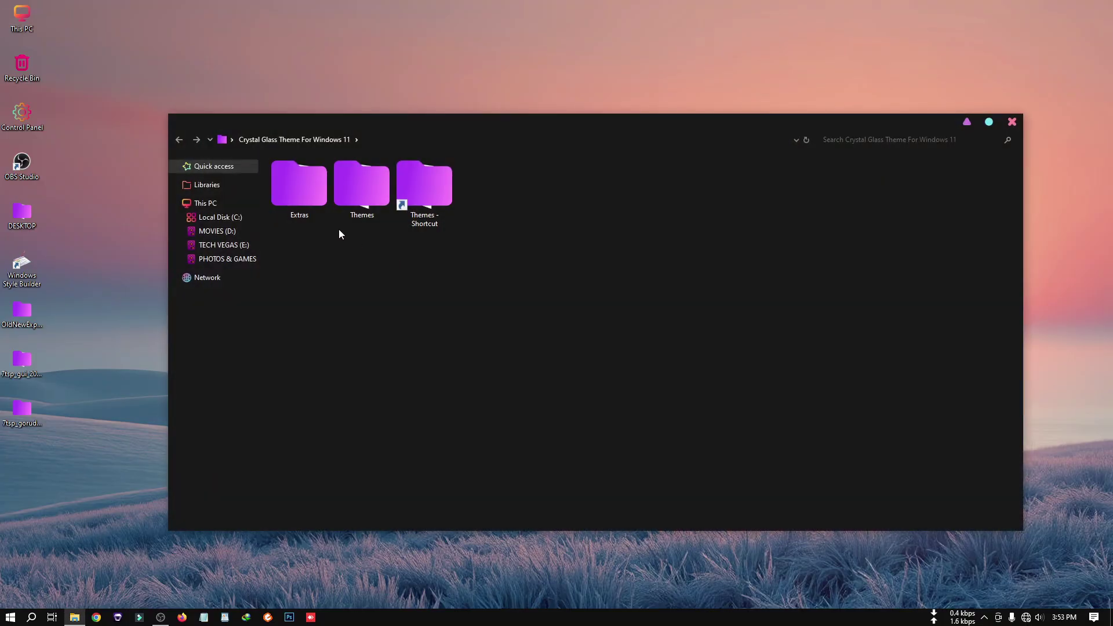
pyautogui.doubleClick(311, 203)
pyautogui.rightClick(293, 187)
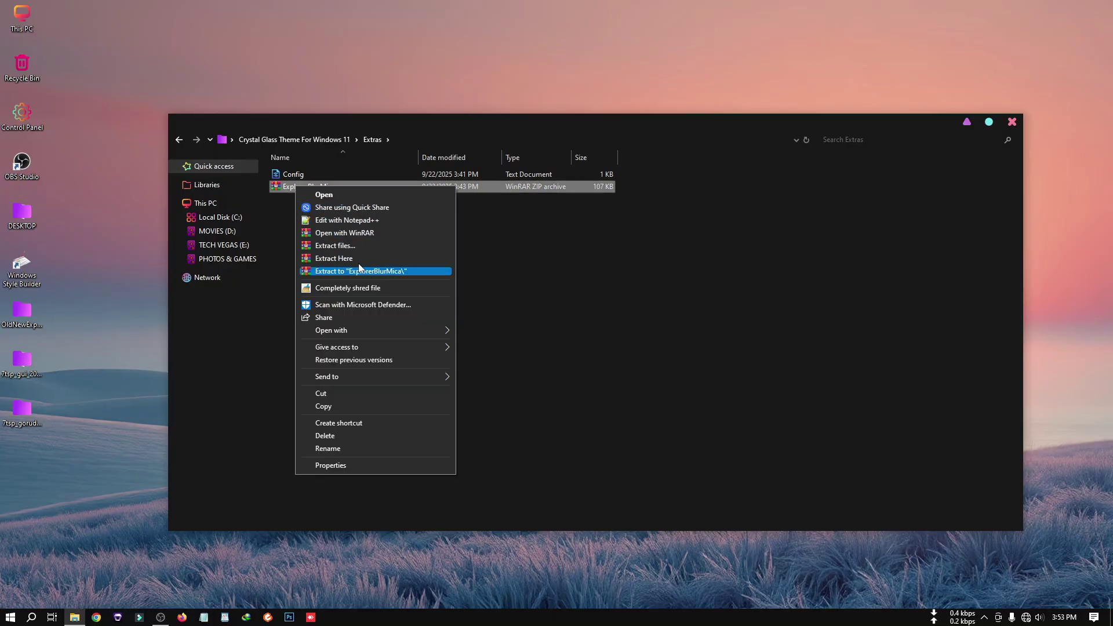
pyautogui.click(335, 246)
pyautogui.click(603, 437)
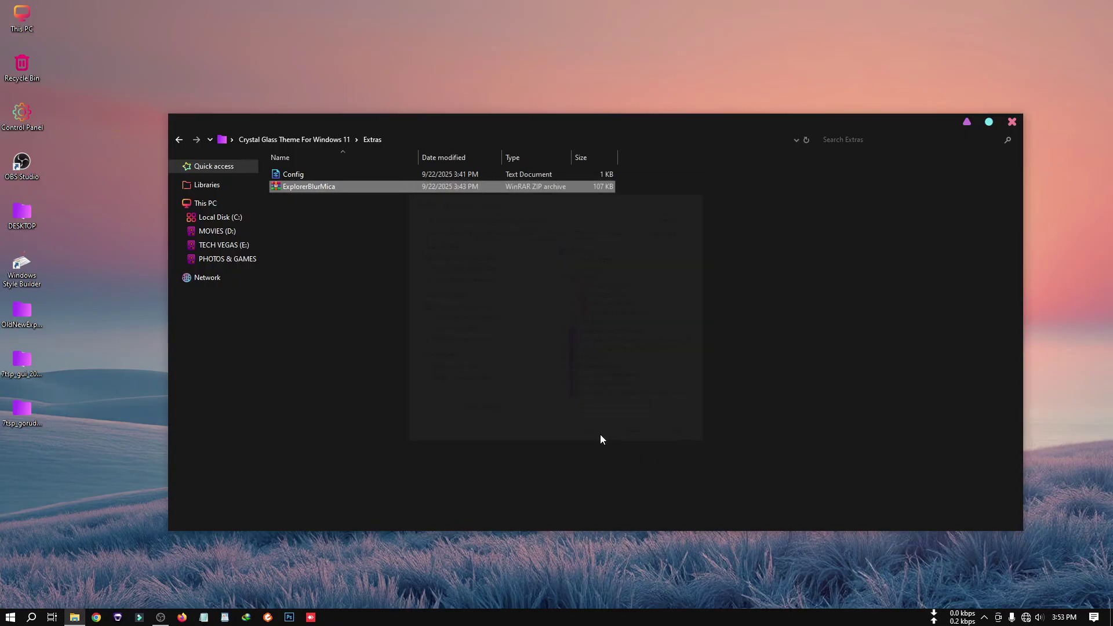
# Copy the extracted ExplorerBlurMica folder to the root of Local Disk (C:)
pyautogui.rightClick(300, 173)
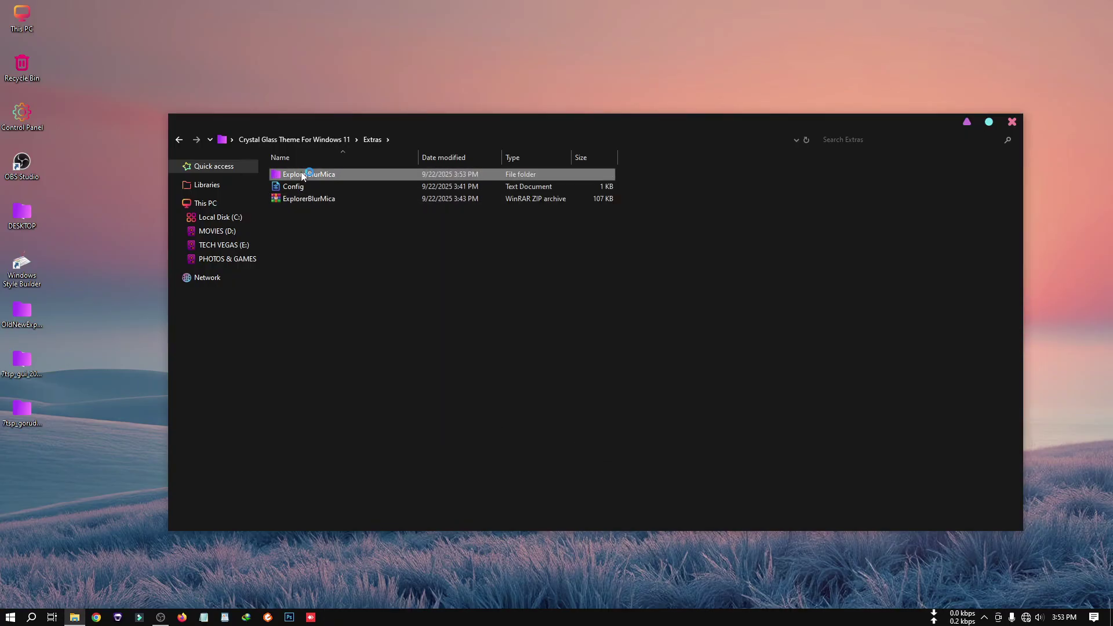
pyautogui.click(335, 433)
pyautogui.click(207, 204)
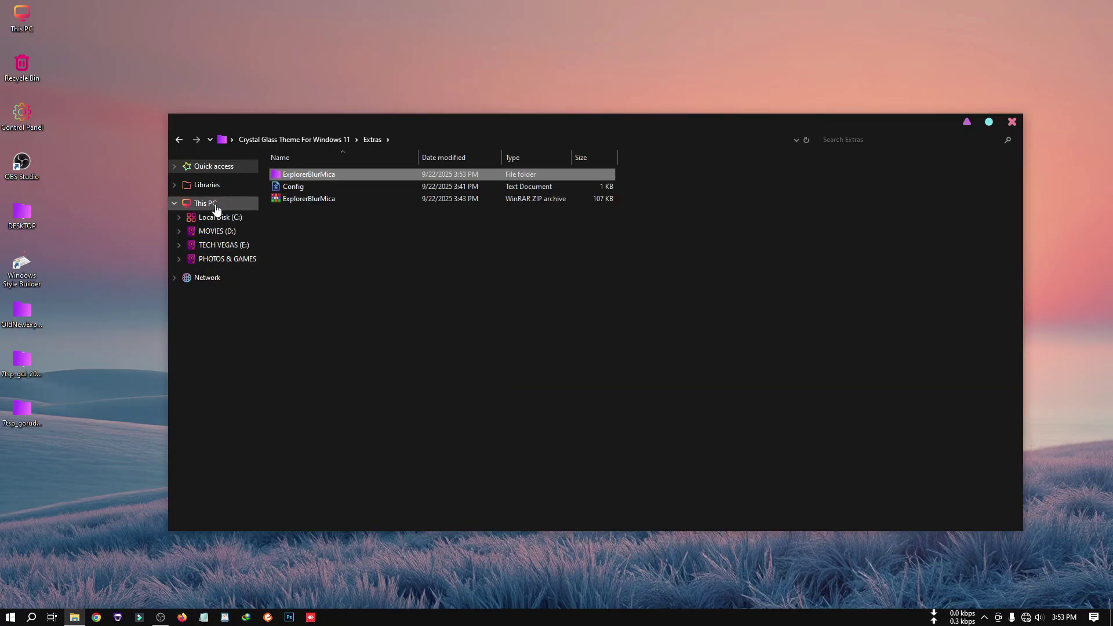
pyautogui.doubleClick(364, 196)
pyautogui.rightClick(430, 377)
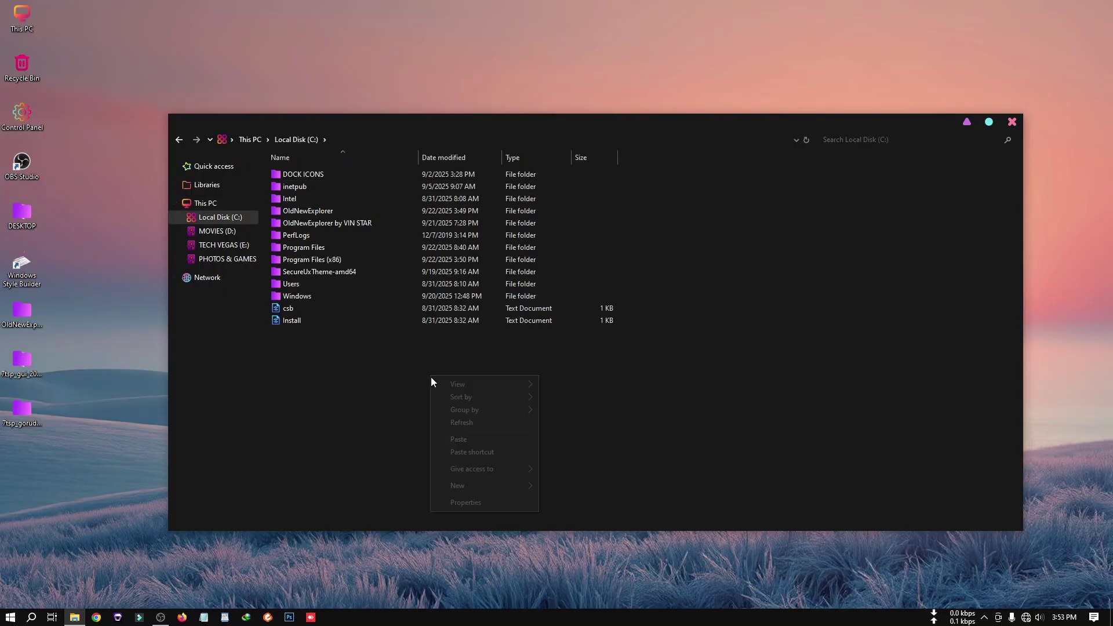
pyautogui.click(464, 439)
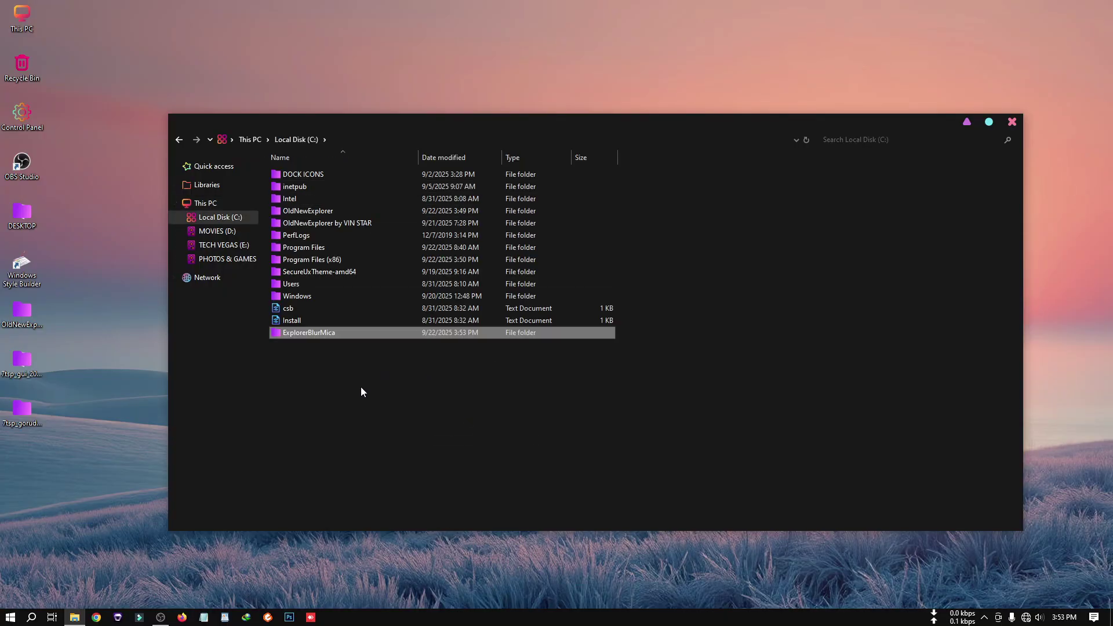
# Run the register script in C:\ExplorerBlurMica\Release as administrator, approve it, and close the folder window
pyautogui.doubleClick(319, 333)
pyautogui.doubleClick(303, 175)
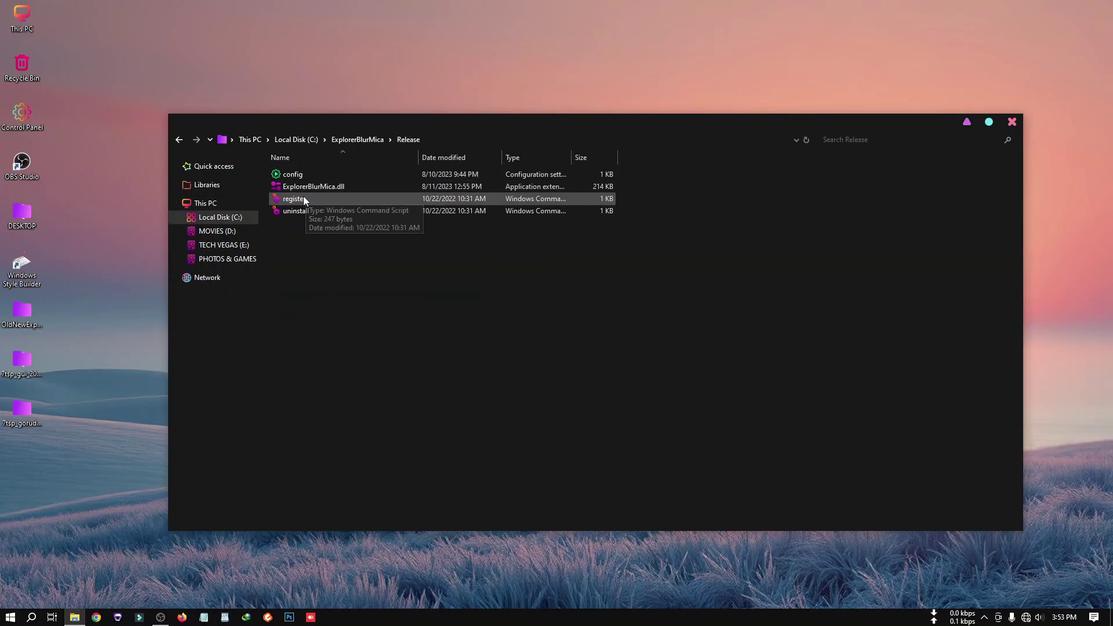
pyautogui.rightClick(296, 200)
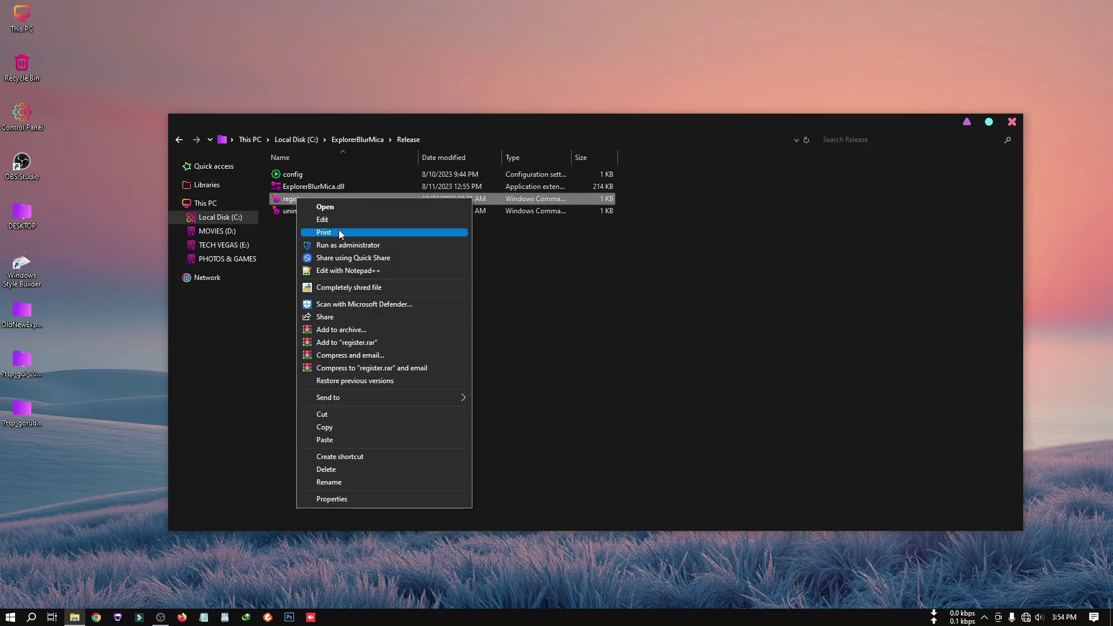
pyautogui.click(348, 251)
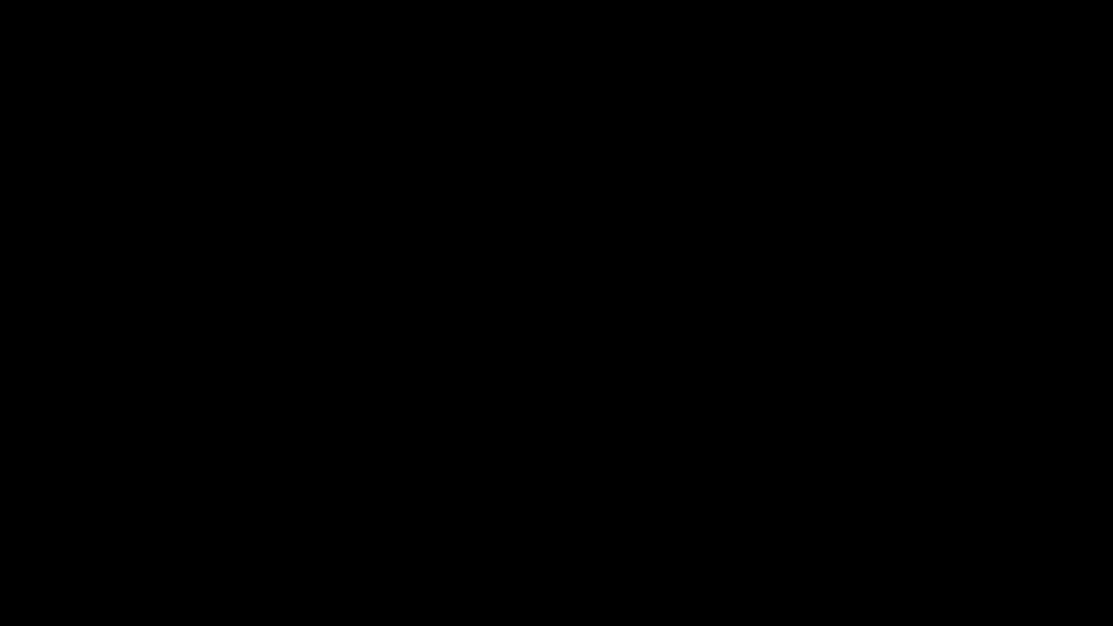
pyautogui.click(640, 339)
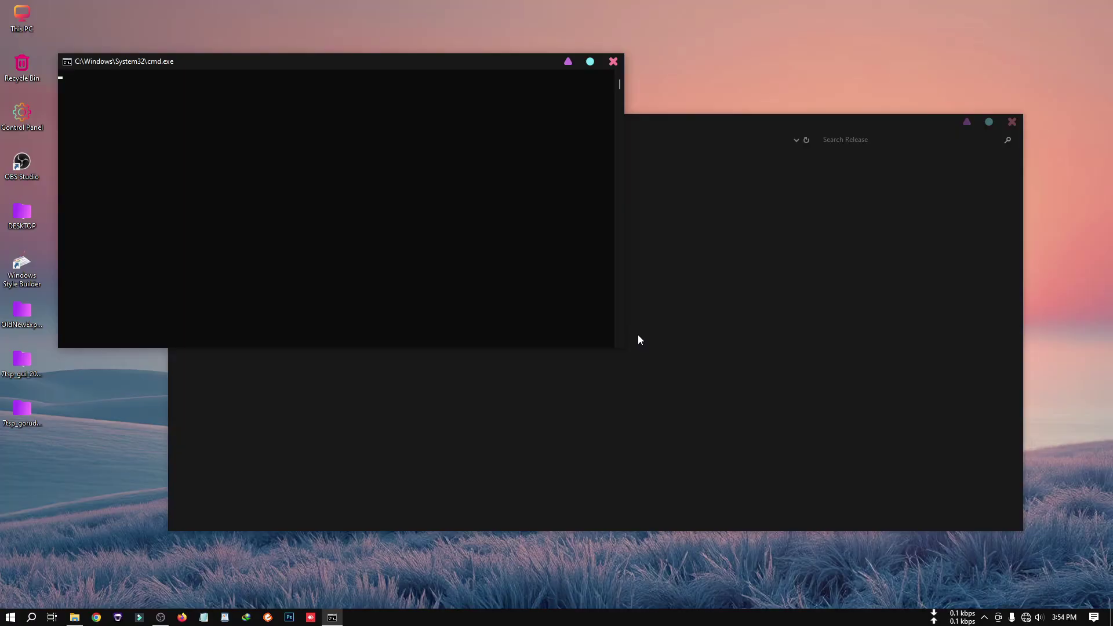
pyautogui.click(1010, 124)
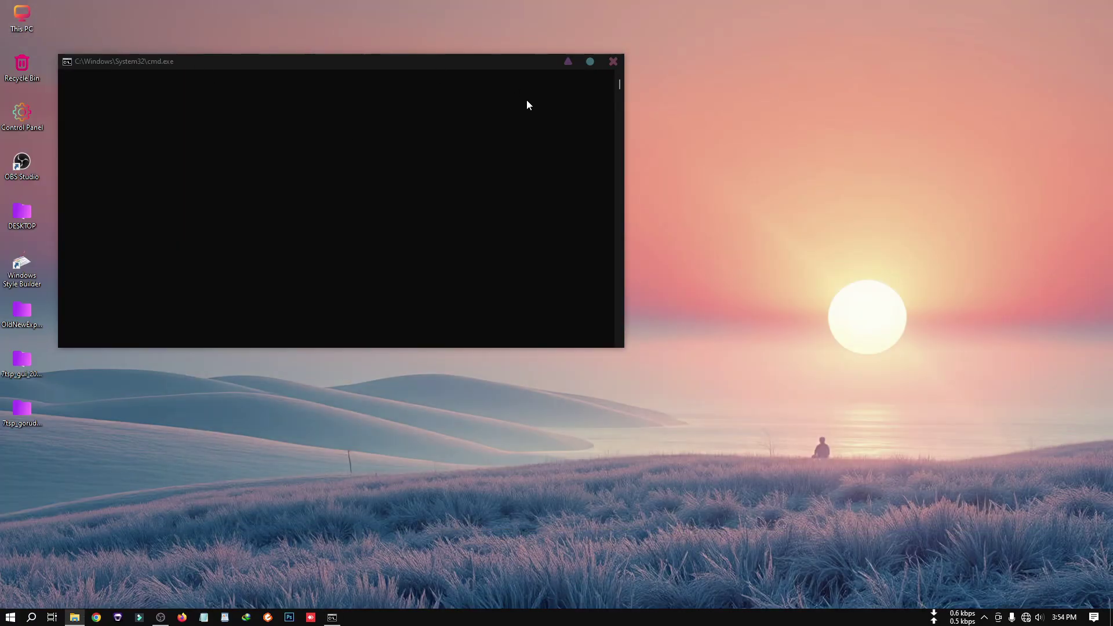
# Open a new File Explorer window to check the blur effect, and close the leftover command window
pyautogui.press('super+e')
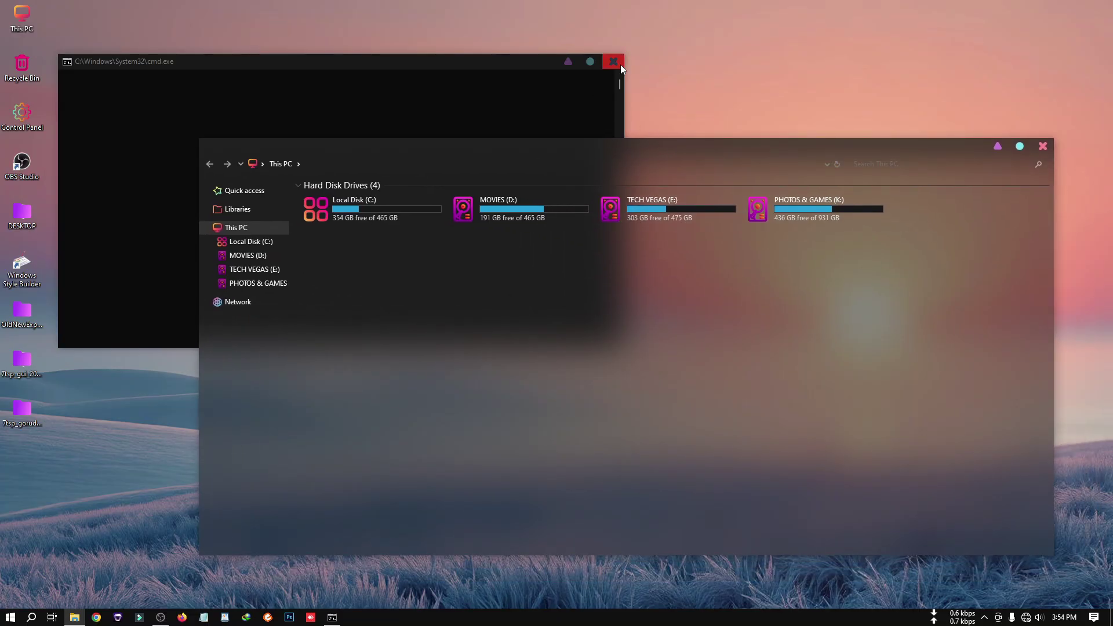
pyautogui.click(620, 65)
pyautogui.moveTo(633, 150); pyautogui.dragTo(579, 95)
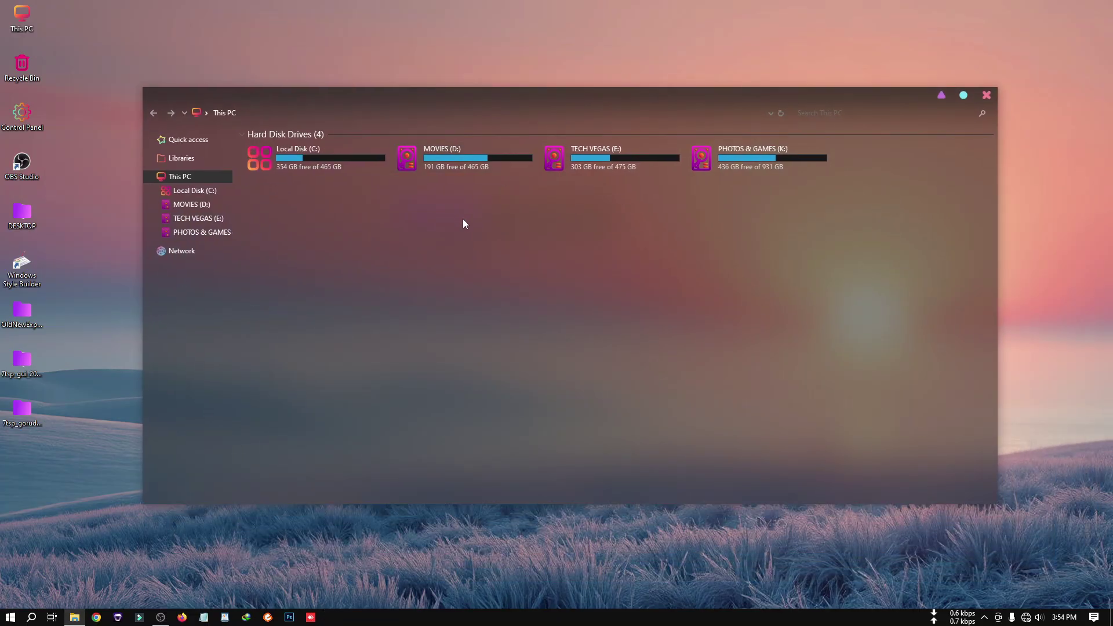
# Open the config file in C:\ExplorerBlurMica\Release in Notepad
pyautogui.doubleClick(323, 152)
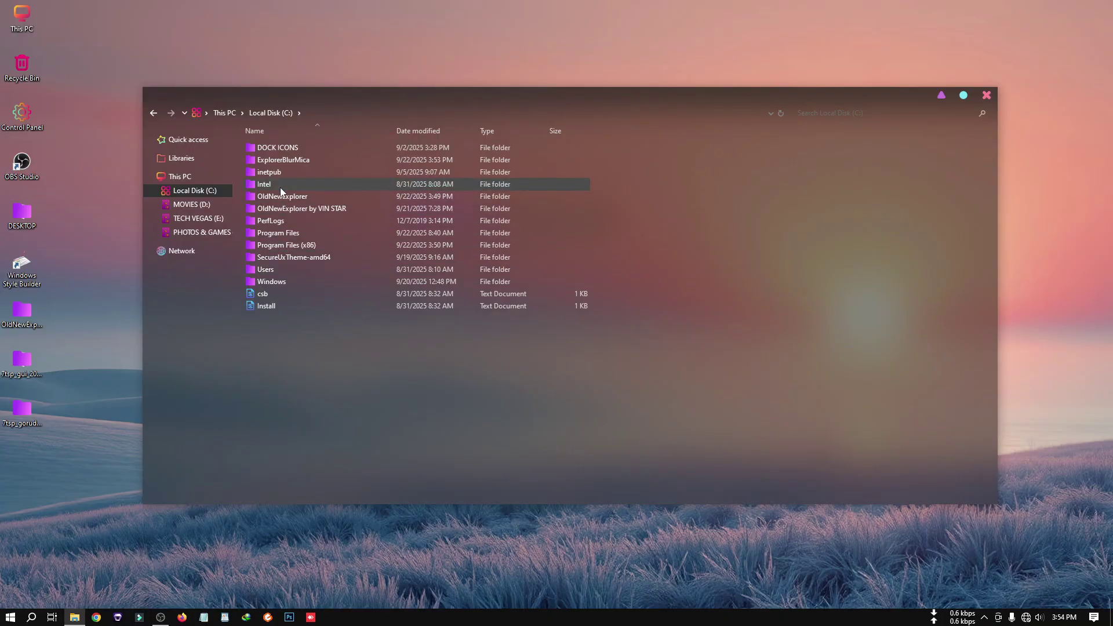
pyautogui.doubleClick(283, 160)
pyautogui.doubleClick(273, 149)
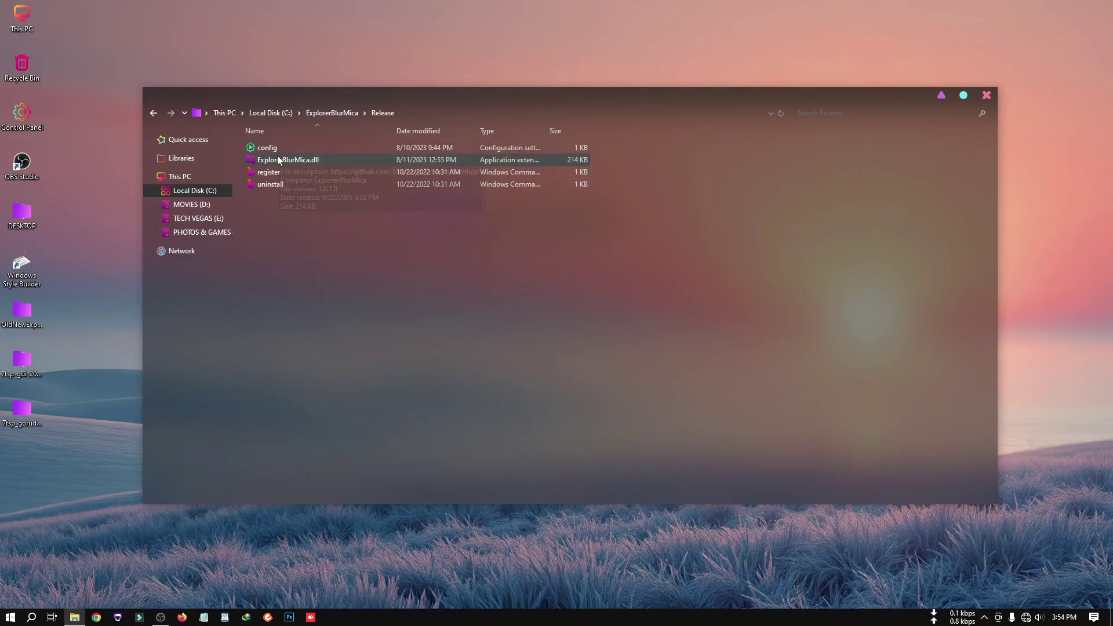
pyautogui.doubleClick(272, 149)
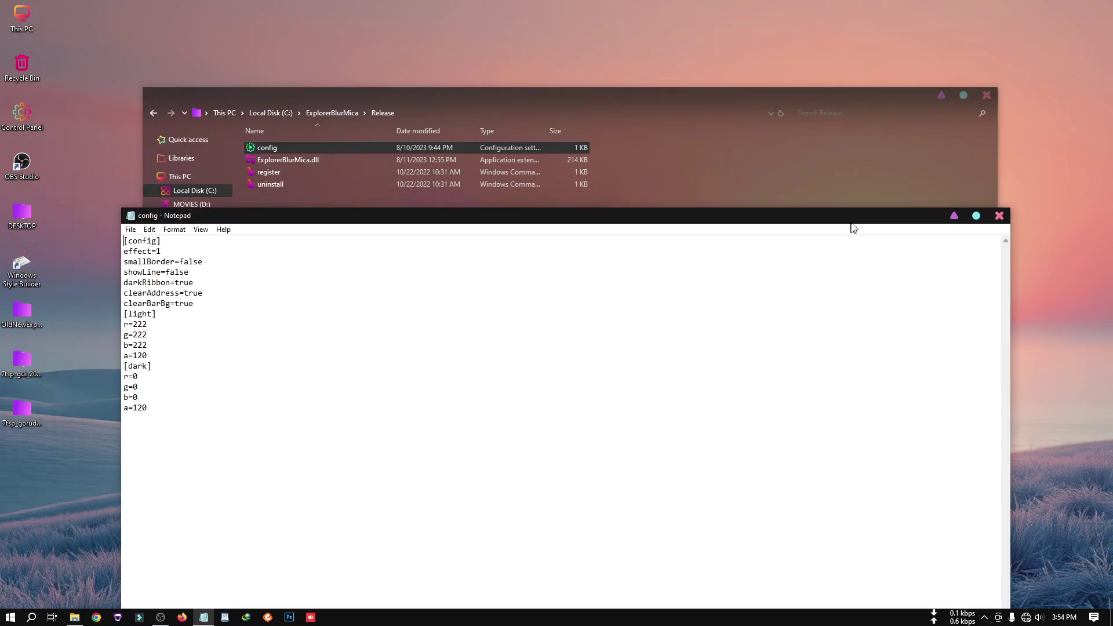
# Close the Release folder and open the Config text document from the Crystal Glass theme's Extras folder
pyautogui.click(982, 95)
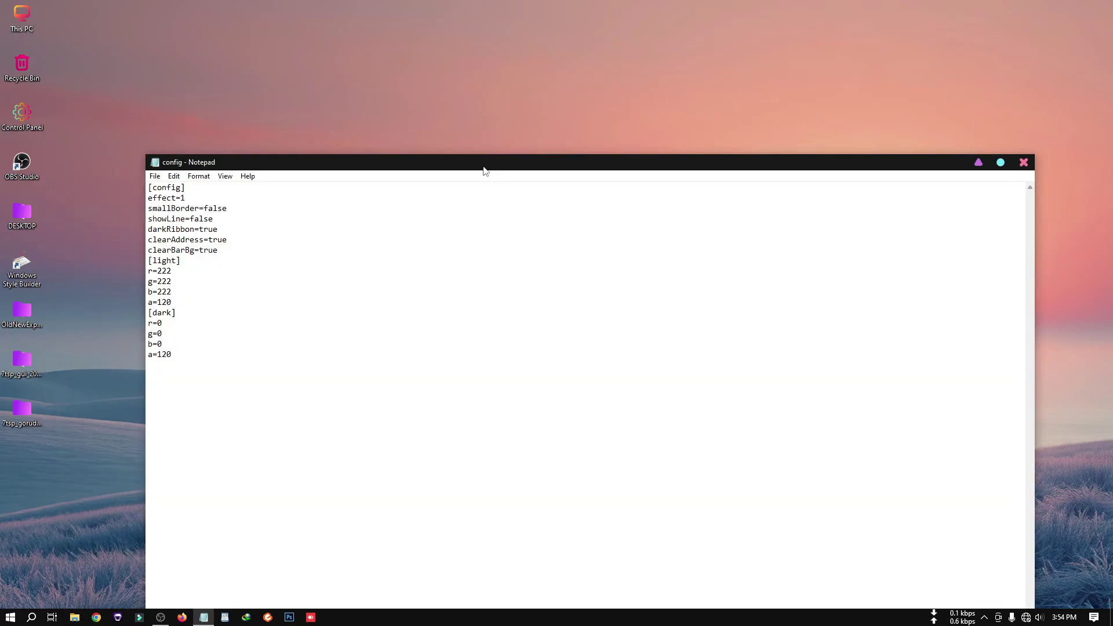
pyautogui.moveTo(485, 171); pyautogui.dragTo(535, 259)
pyautogui.click(459, 217)
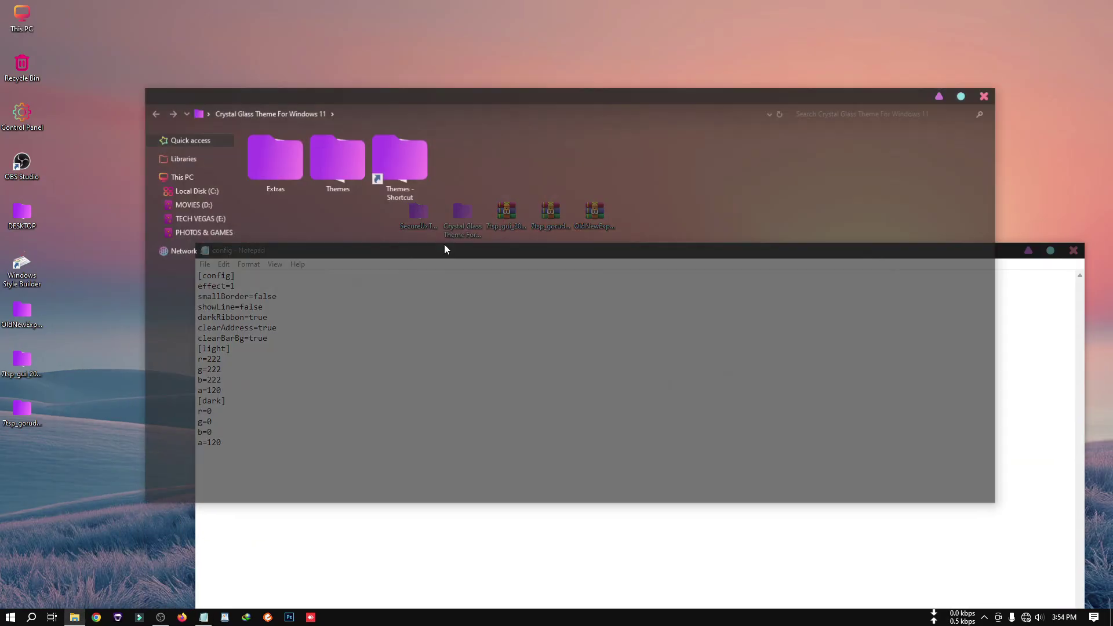
pyautogui.doubleClick(277, 175)
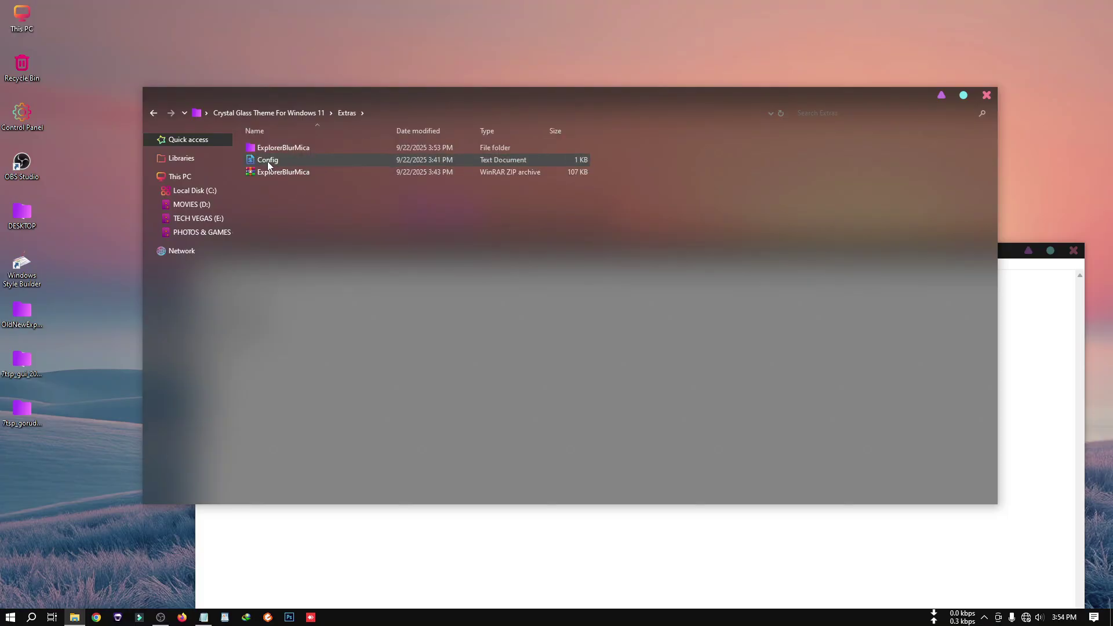
pyautogui.doubleClick(268, 163)
pyautogui.moveTo(218, 65); pyautogui.dragTo(876, 44)
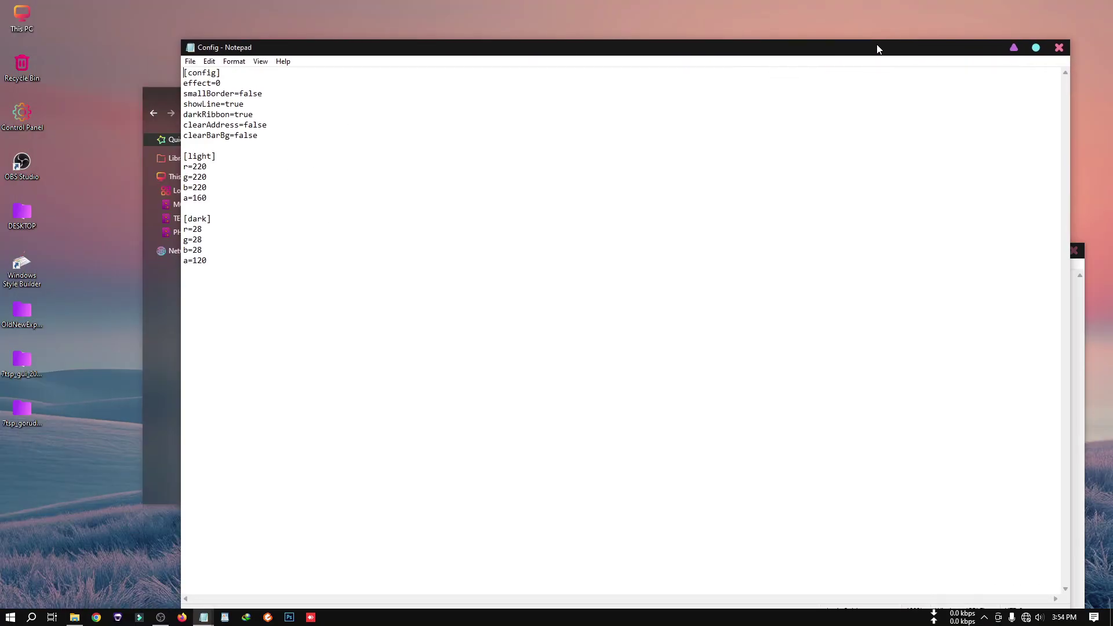
# Copy the entire text of the Extras Config document and close it
pyautogui.moveTo(253, 276); pyautogui.dragTo(106, 54)
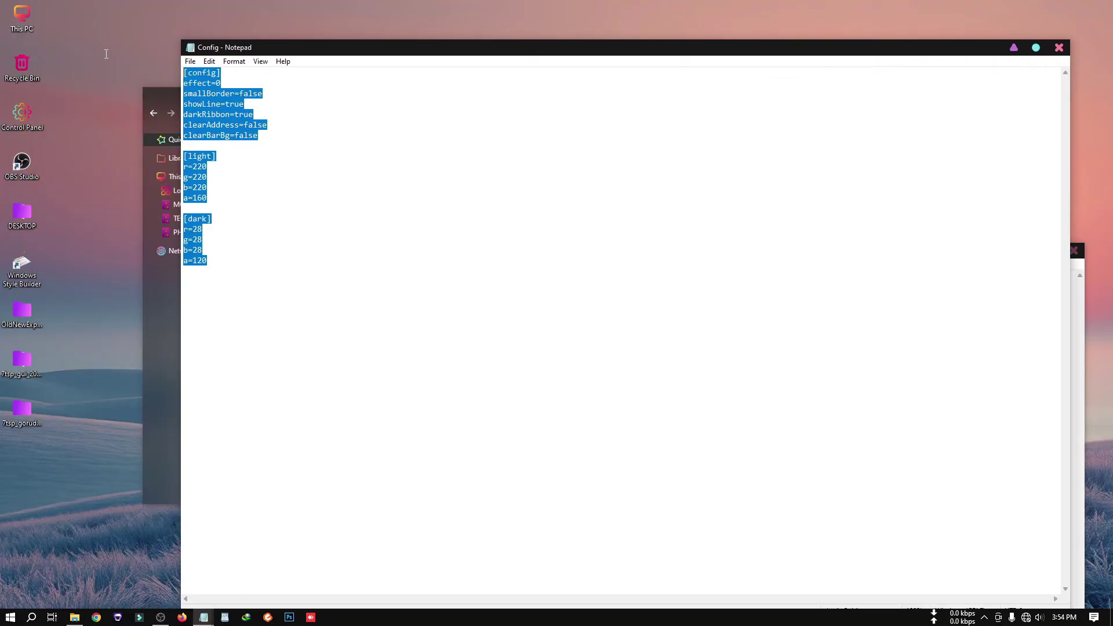
pyautogui.rightClick(213, 96)
pyautogui.click(246, 138)
pyautogui.click(1059, 48)
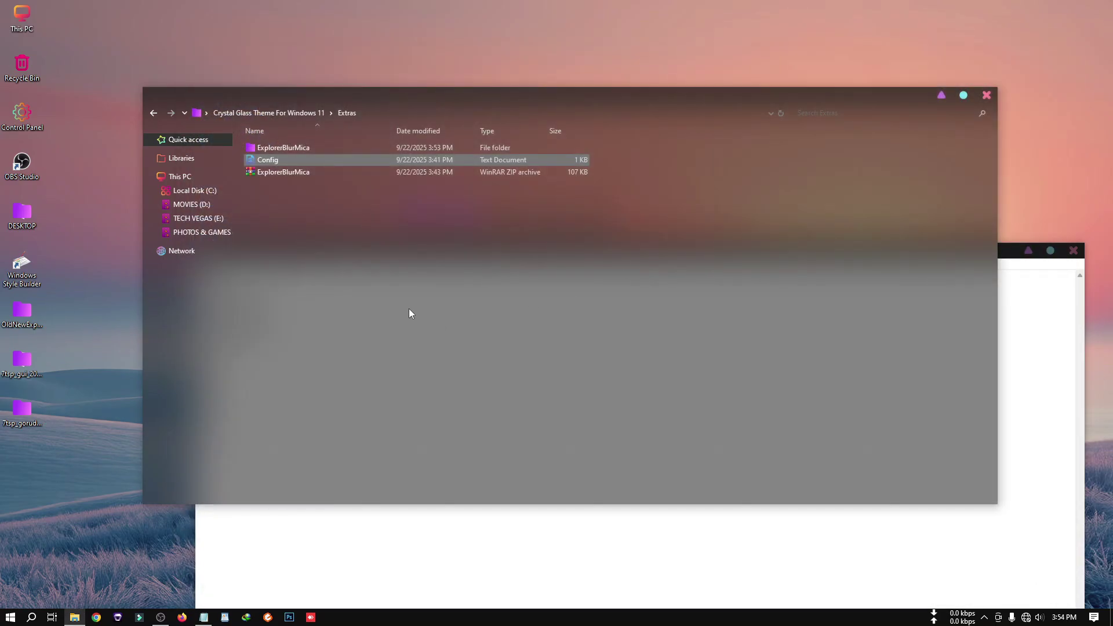
# Replace all text in ExplorerBlurMica's config file with the copied settings, save it, and close the open windows
pyautogui.click(502, 537)
pyautogui.moveTo(226, 449); pyautogui.dragTo(101, 234)
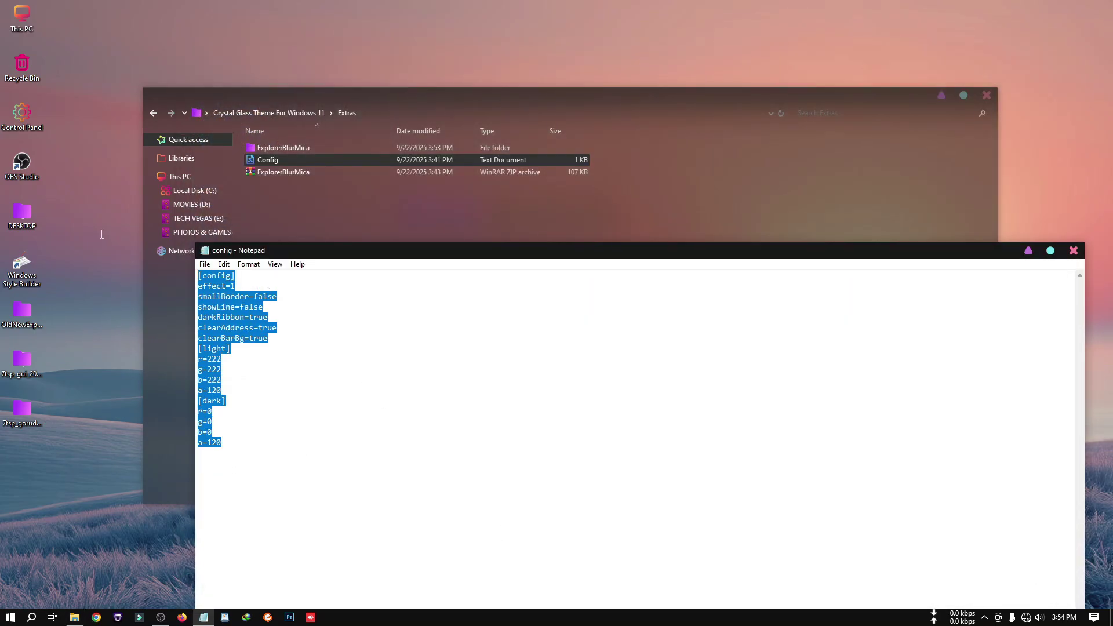
pyautogui.rightClick(223, 300)
pyautogui.click(265, 347)
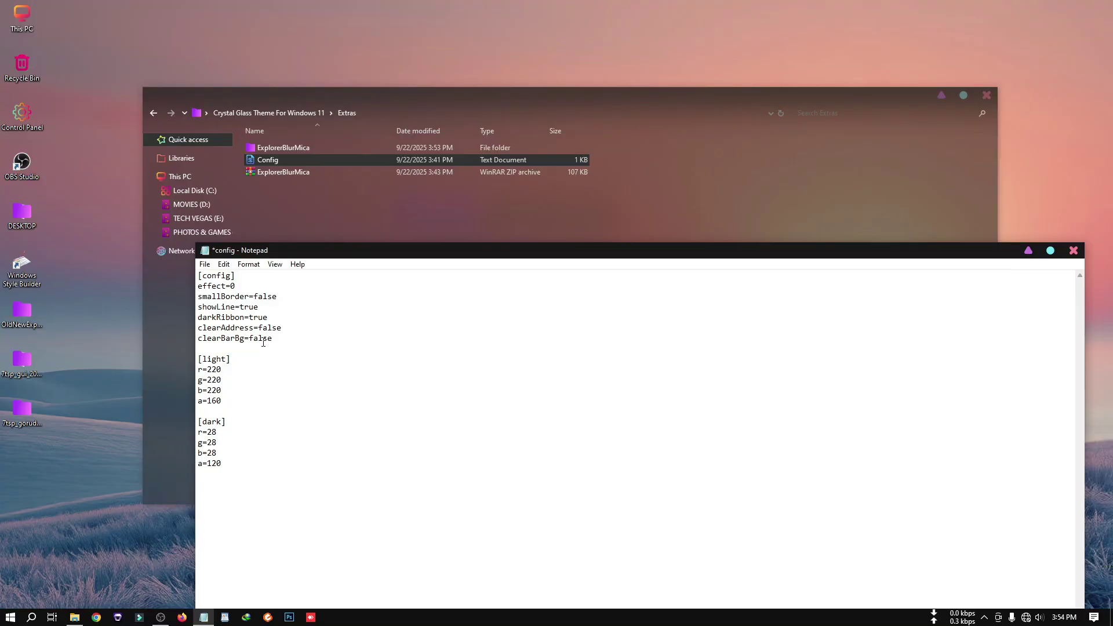
pyautogui.click(205, 265)
pyautogui.click(226, 313)
pyautogui.click(1071, 250)
pyautogui.click(986, 95)
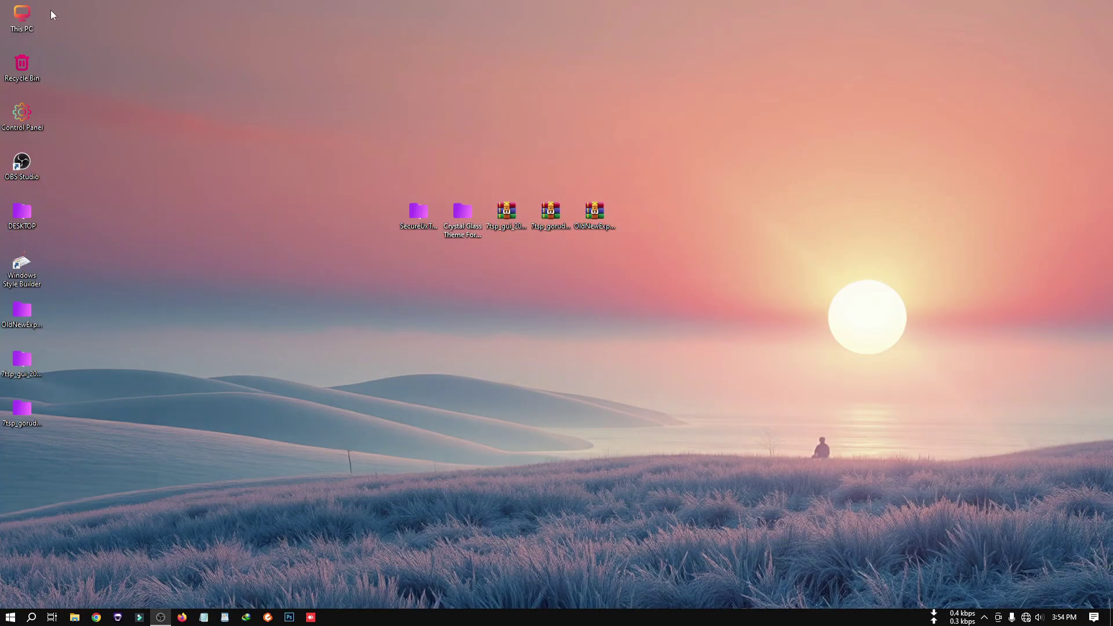
# Open This PC and examine the blur effect while moving, maximizing and restoring the window
pyautogui.doubleClick(20, 16)
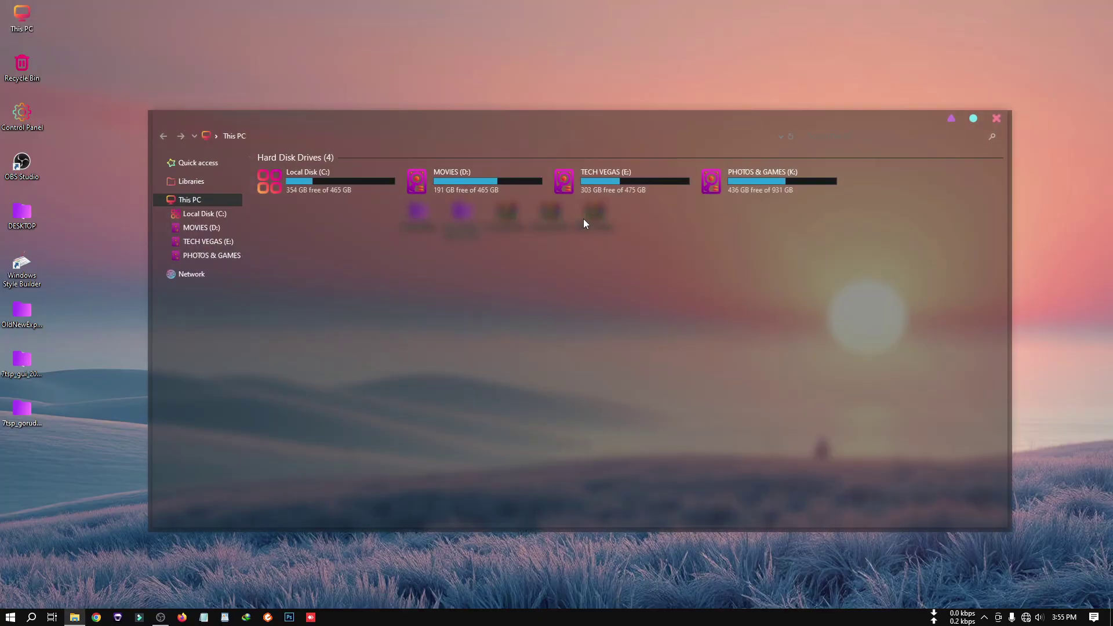
pyautogui.moveTo(482, 119); pyautogui.dragTo(513, 135)
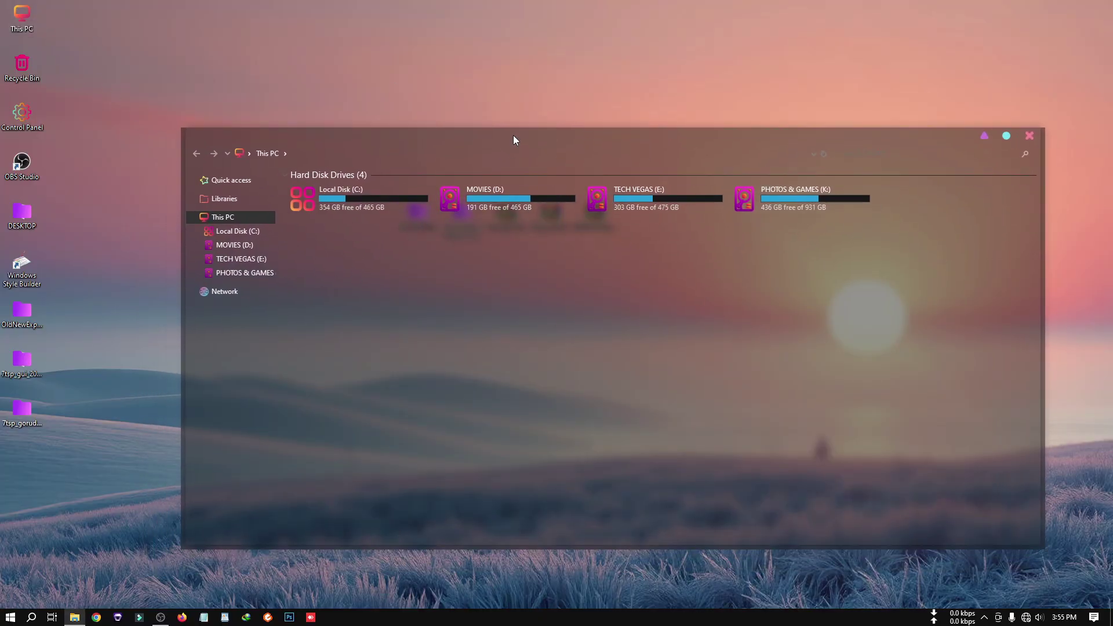
pyautogui.doubleClick(513, 134)
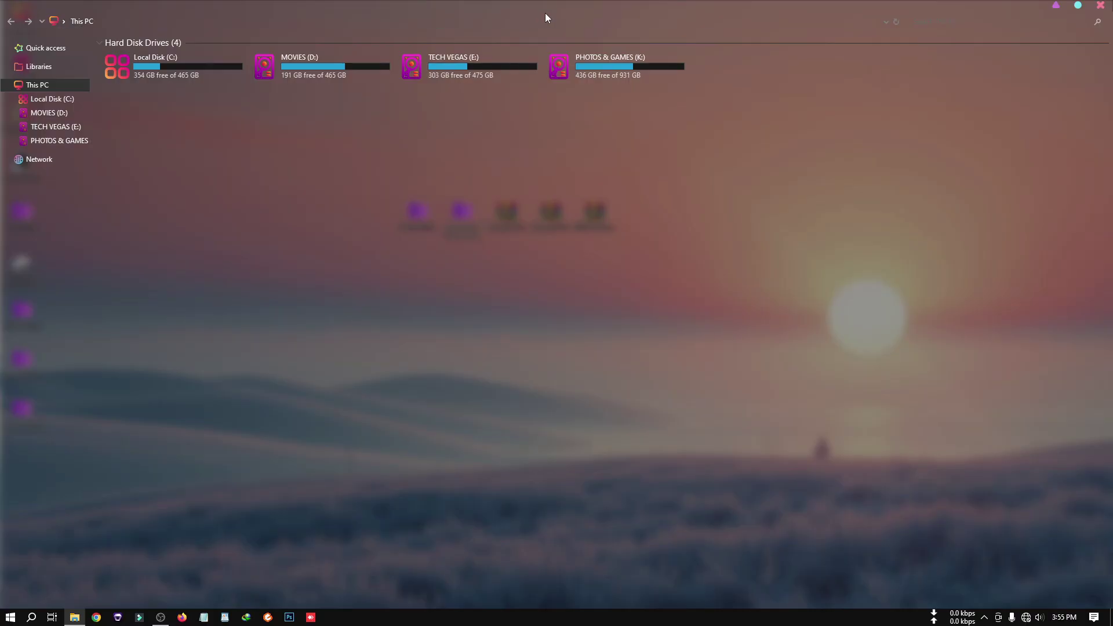
pyautogui.doubleClick(545, 18)
pyautogui.moveTo(458, 121); pyautogui.dragTo(470, 98)
# Run ThemeTool from the SecureUxTheme-amd64 folder on Local Disk (C:) as administrator
pyautogui.doubleClick(326, 154)
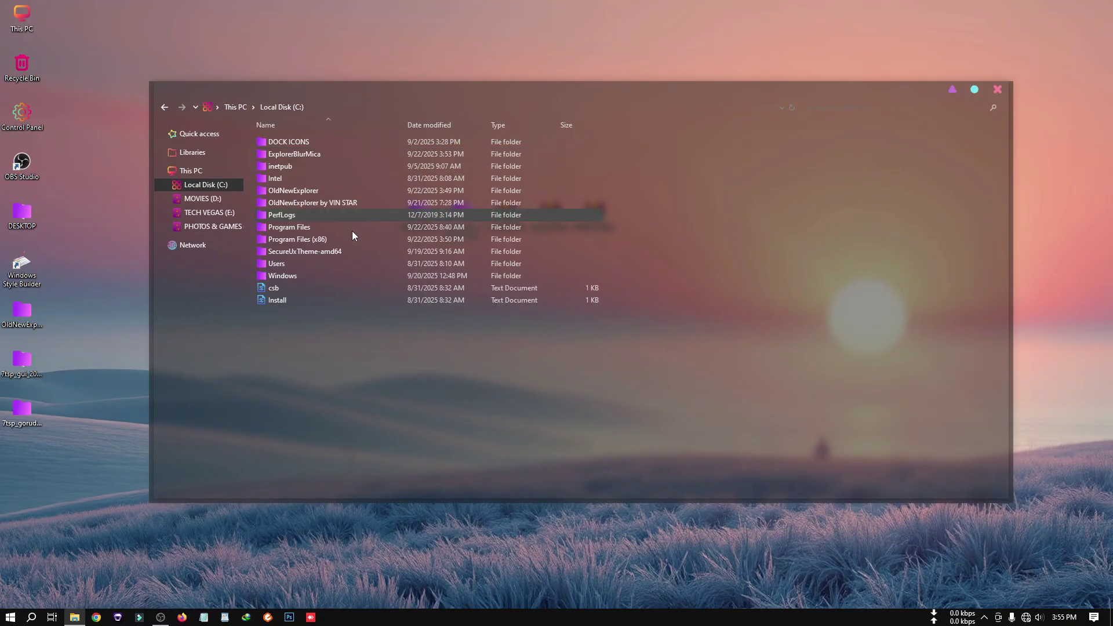
pyautogui.doubleClick(314, 253)
pyautogui.rightClick(284, 194)
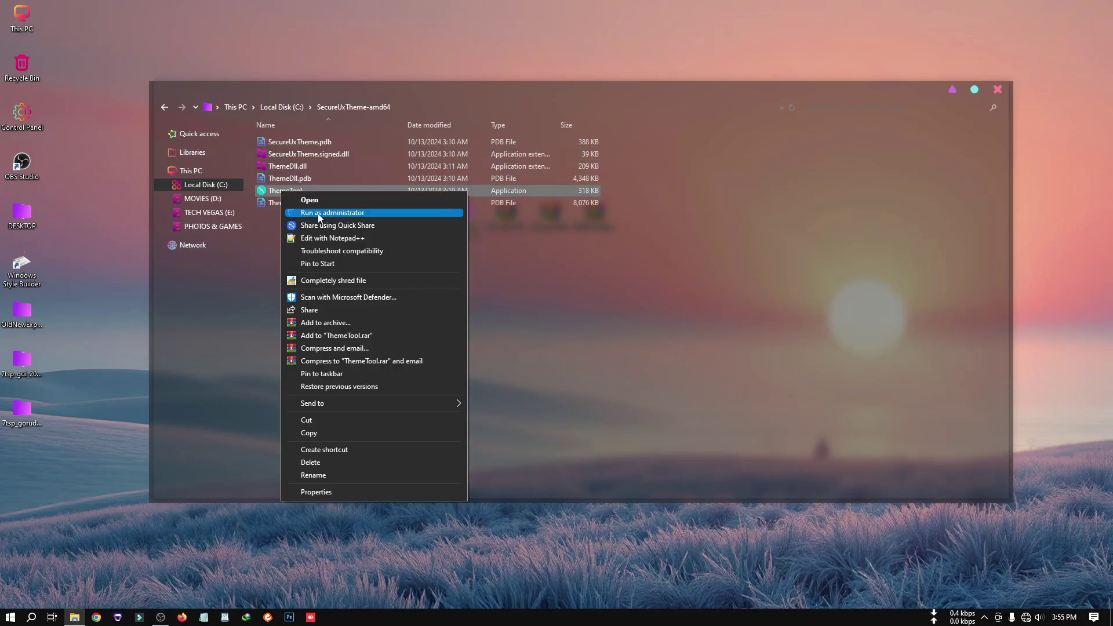